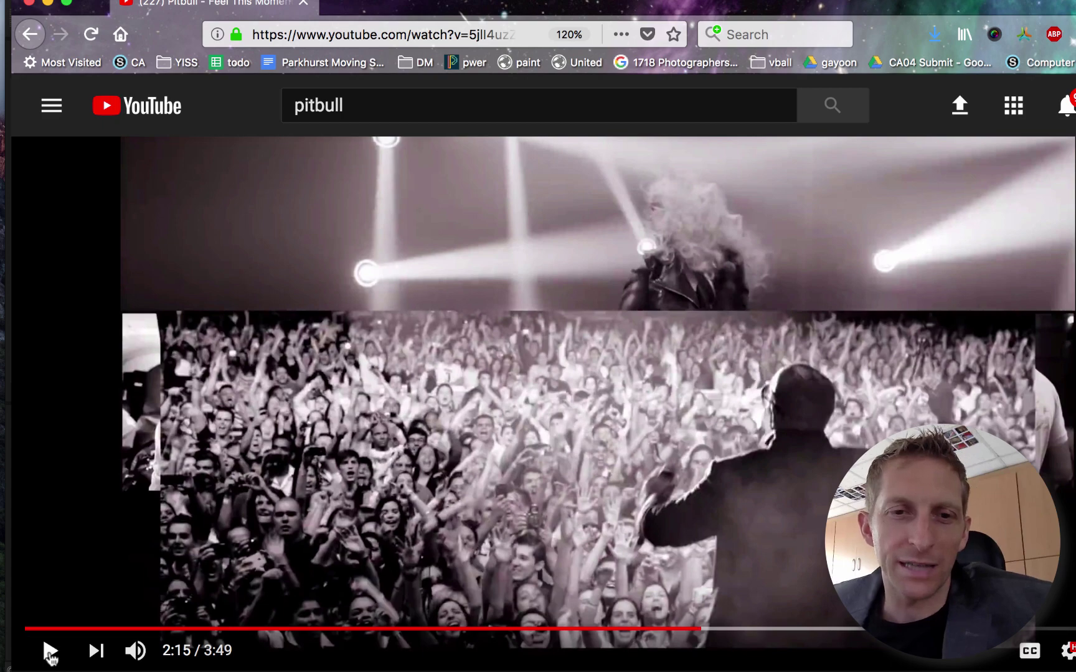
Step: Mute audio and play the reference video, pausing on its three-panel split screen at 2:20
key(XF86AudioMute)
click(50, 652)
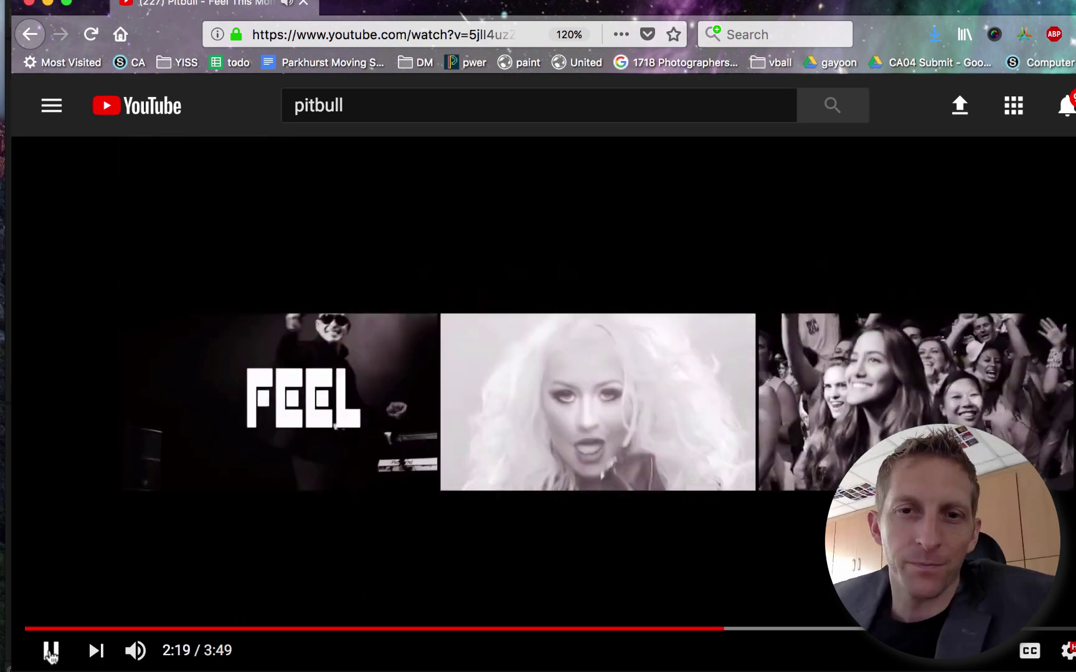
click(50, 653)
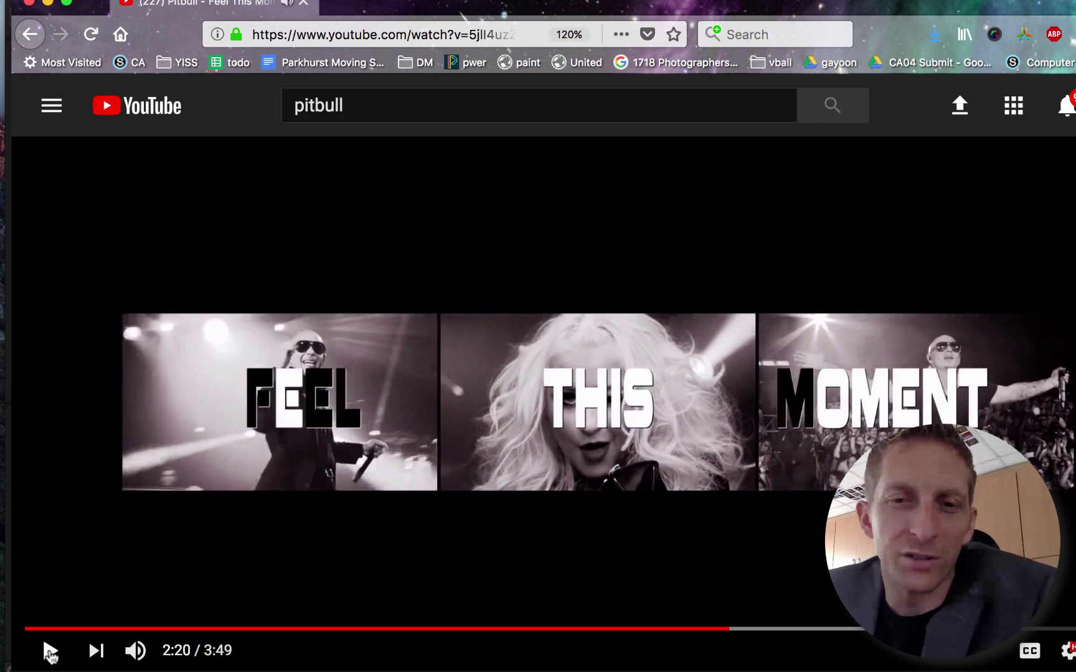
key(super+Tab)
key(super+Tab)
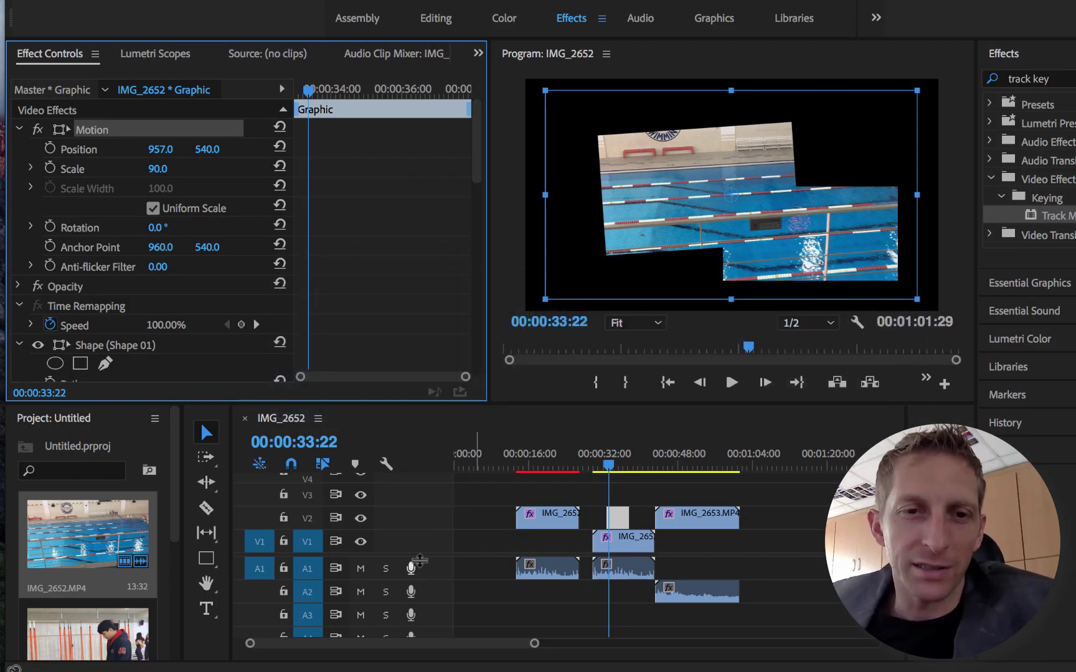
Step: Select the existing timeline clips and shift them later in the sequence
drag(495, 493, 744, 607)
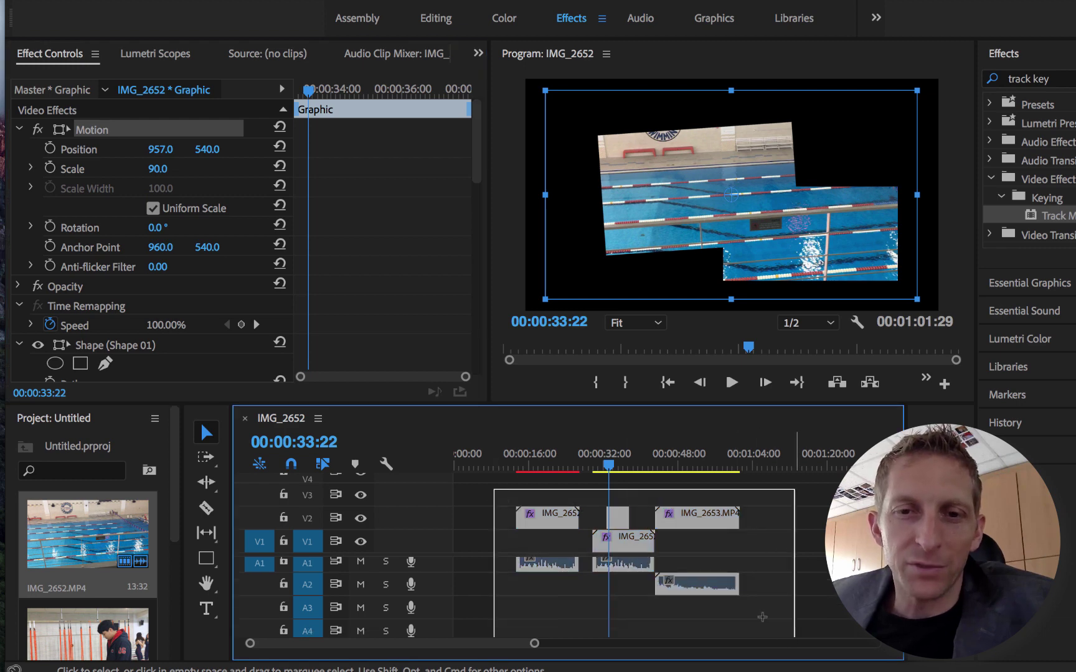
drag(599, 537, 692, 531)
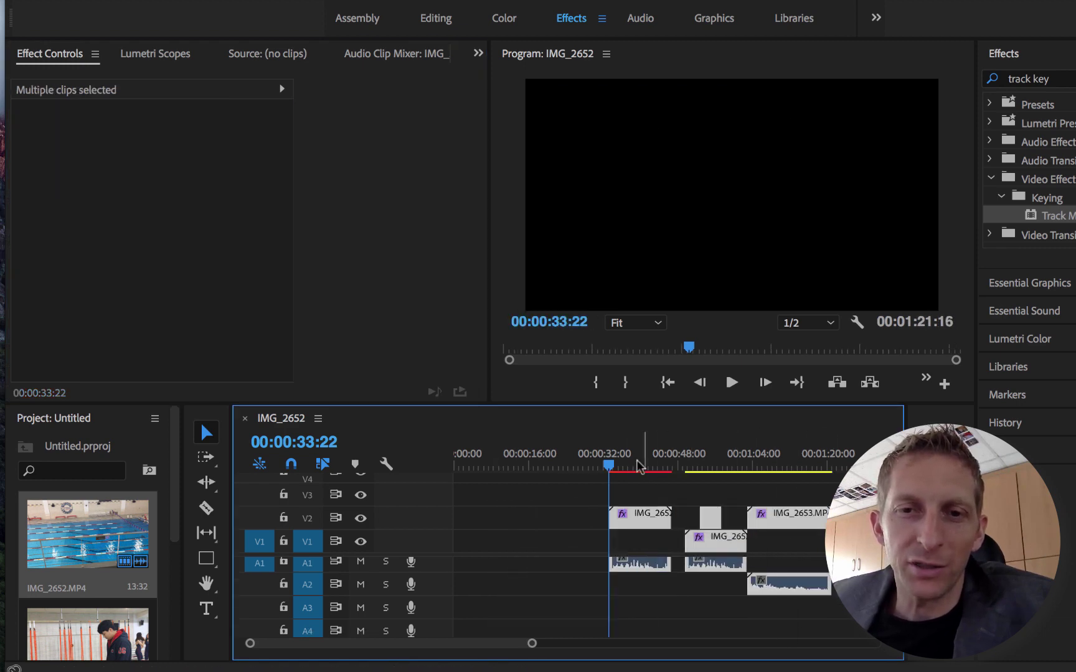
drag(644, 466, 454, 464)
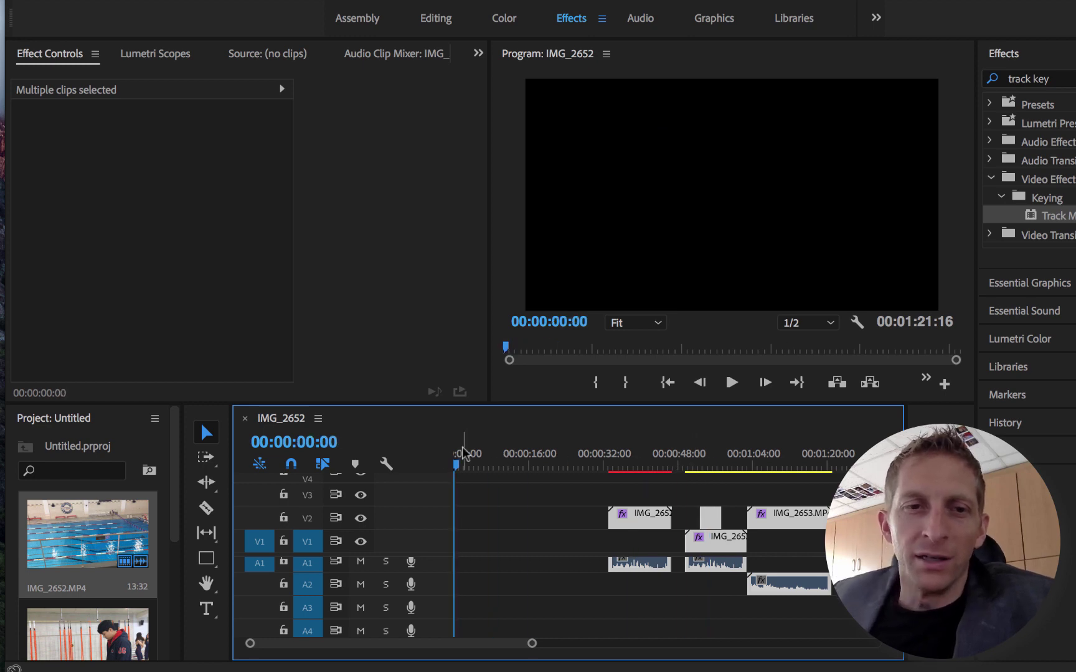
Step: Place the IMG_2652.MP4 pool footage at the start of track V1
click(85, 538)
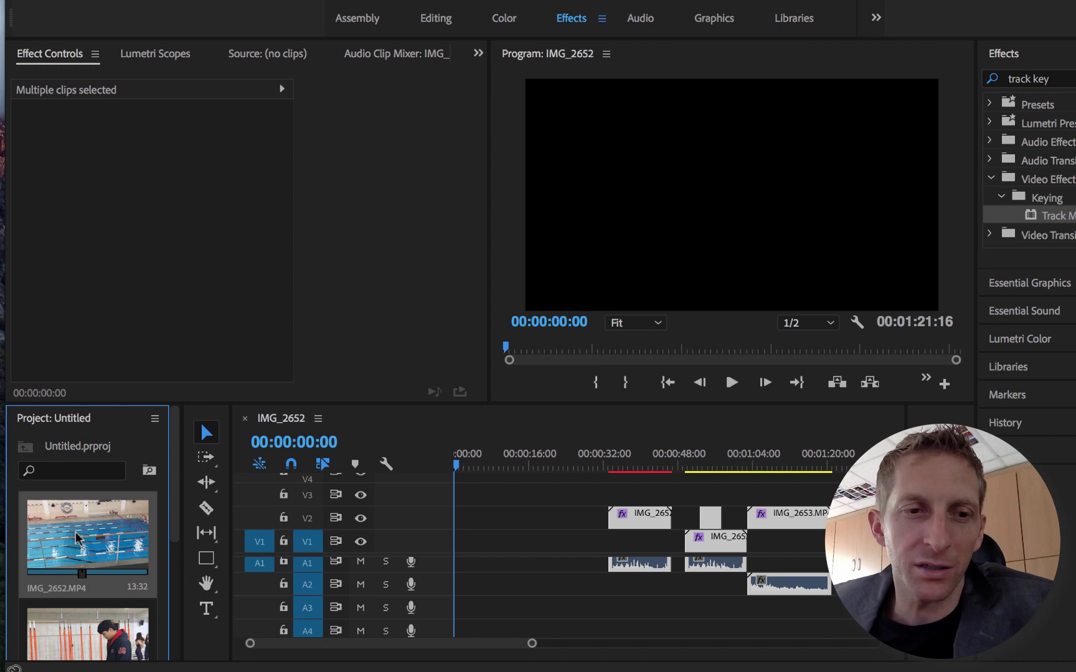
drag(76, 553, 494, 541)
click(483, 467)
mouse_move(484, 469)
mouse_down()
mouse_move(509, 468)
mouse_move(486, 468)
mouse_up()
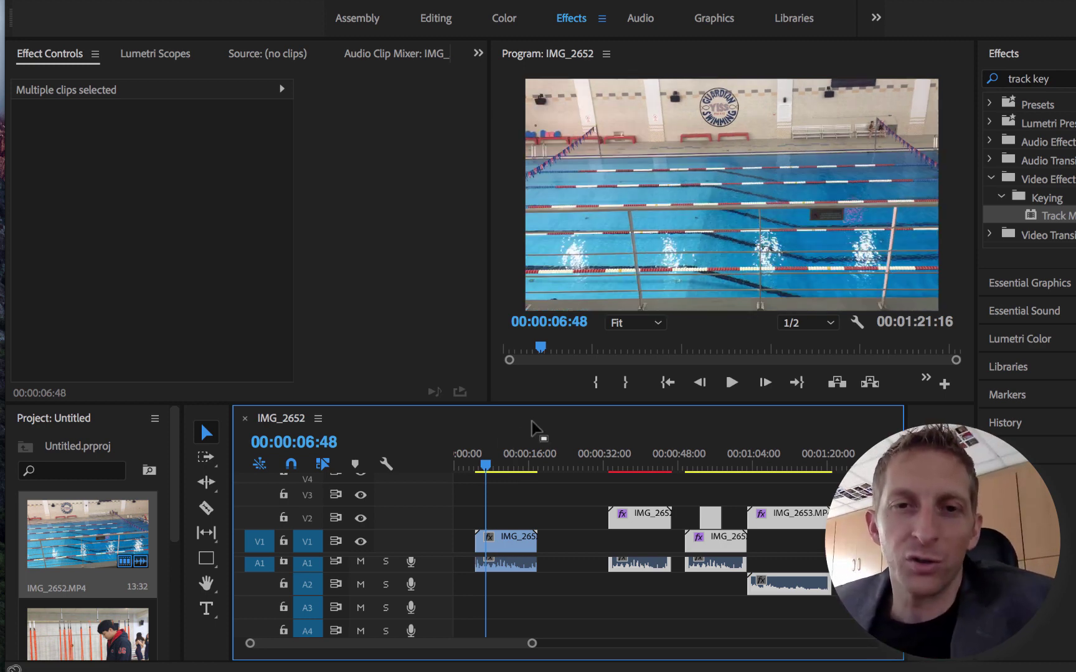
Step: Check the YouTube reference around 2:12–2:15, then return to Premiere Pro
key(super+Tab)
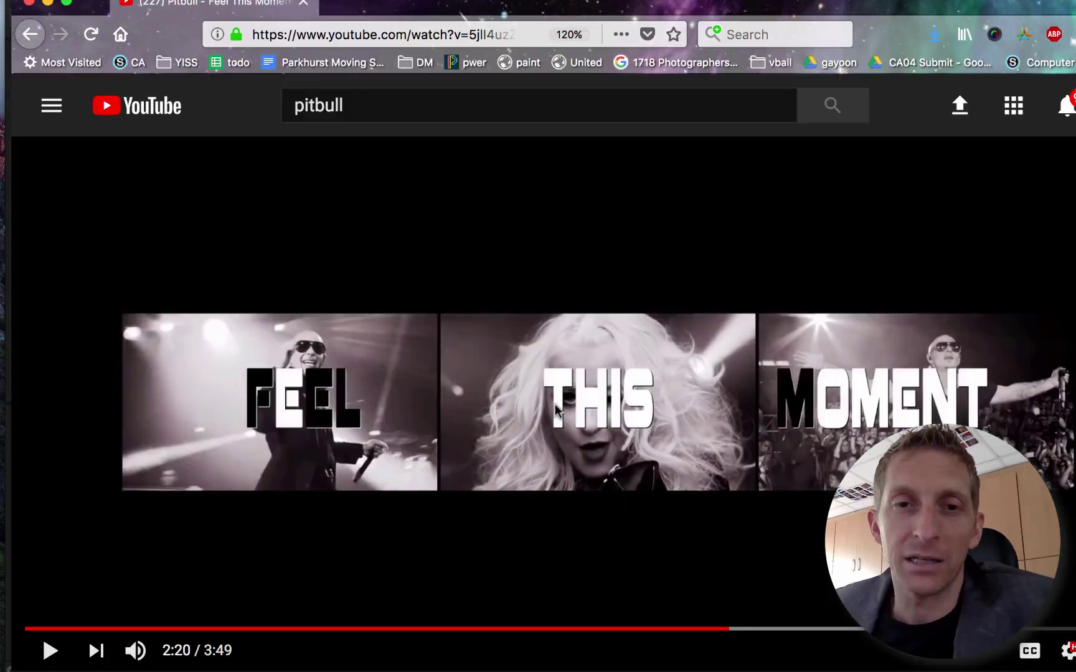
click(685, 629)
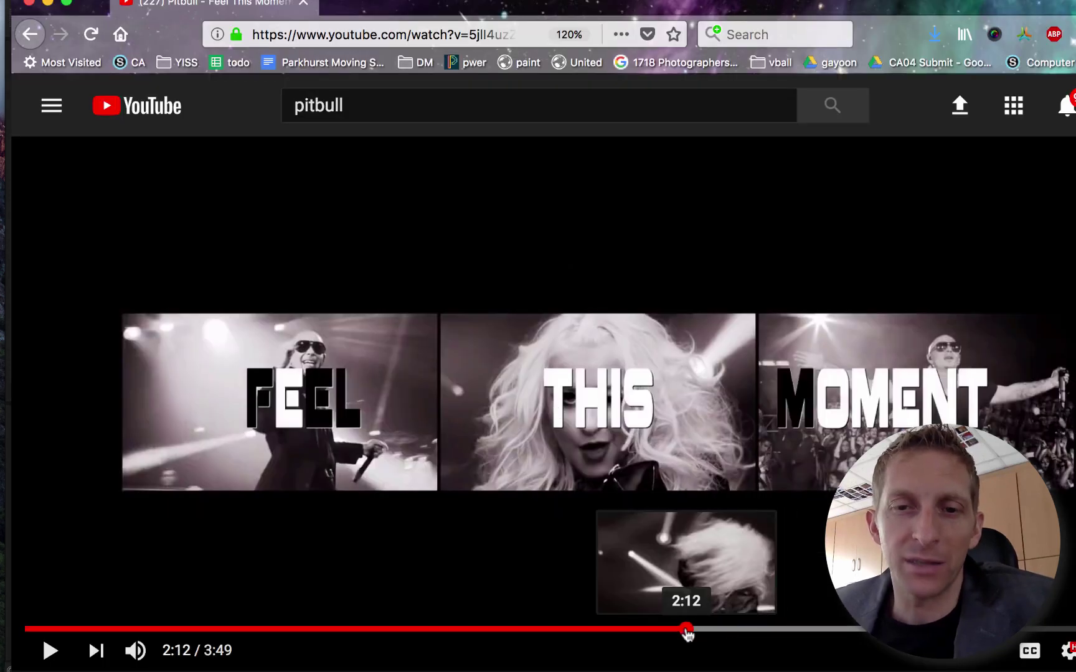
click(704, 630)
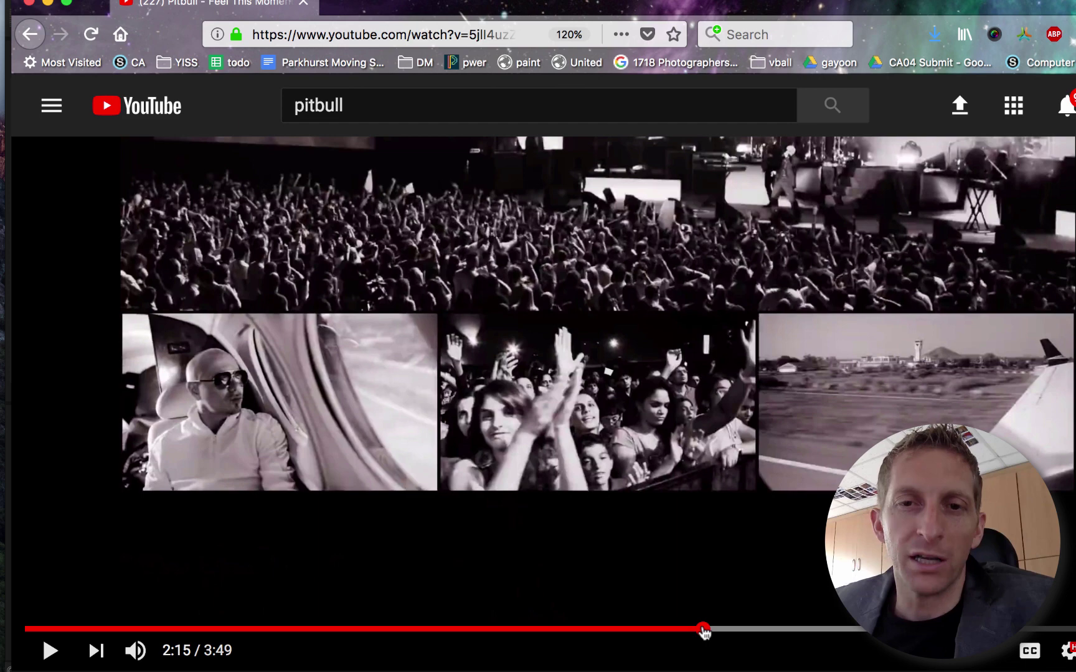
key(super+Tab)
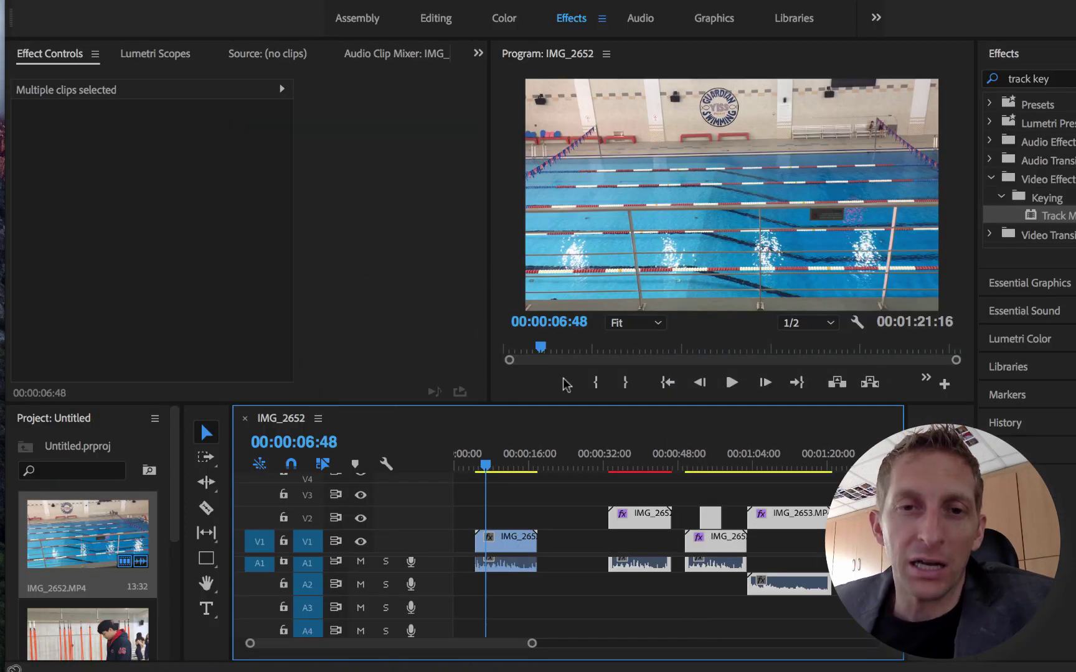
Step: Apply the Transform effect to the first IMG_2652 clip on V1
click(1056, 83)
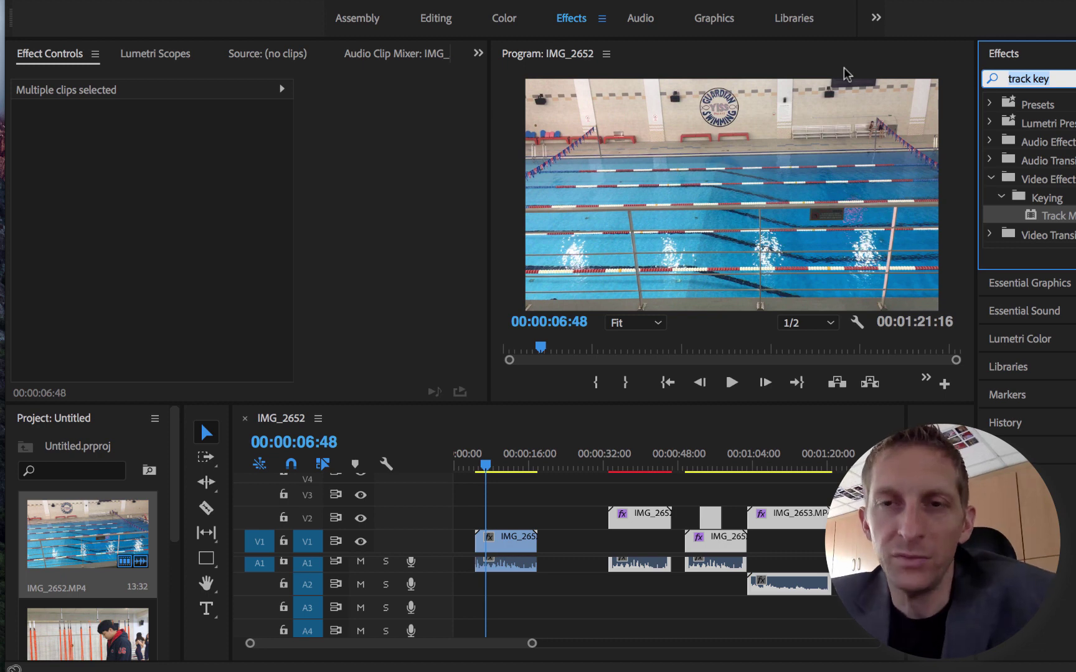
text(transf)
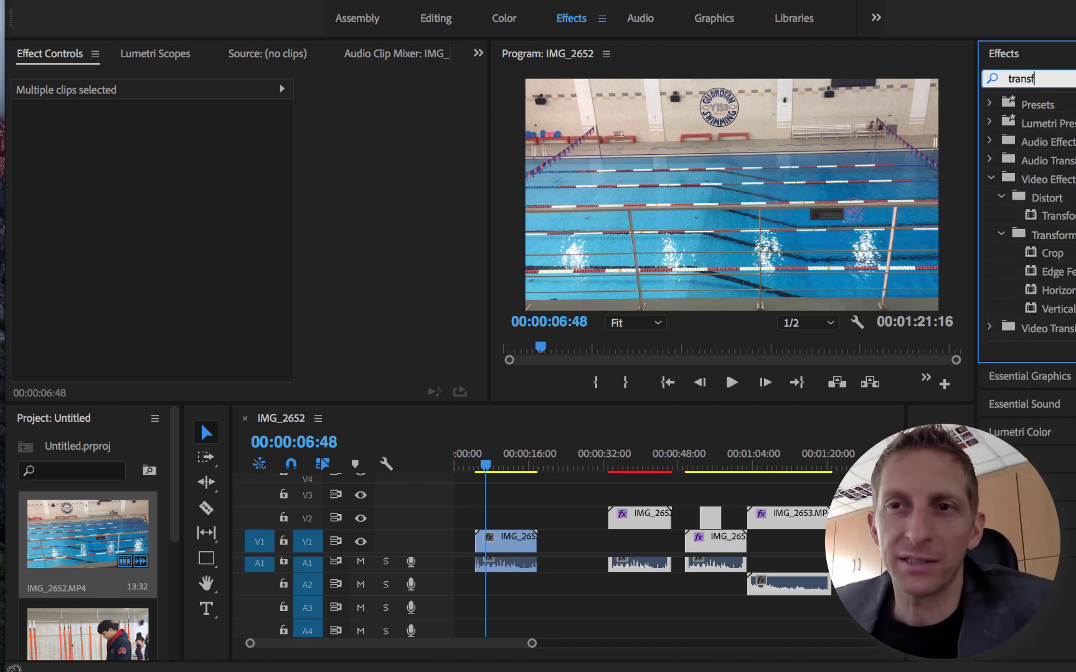
click(1062, 219)
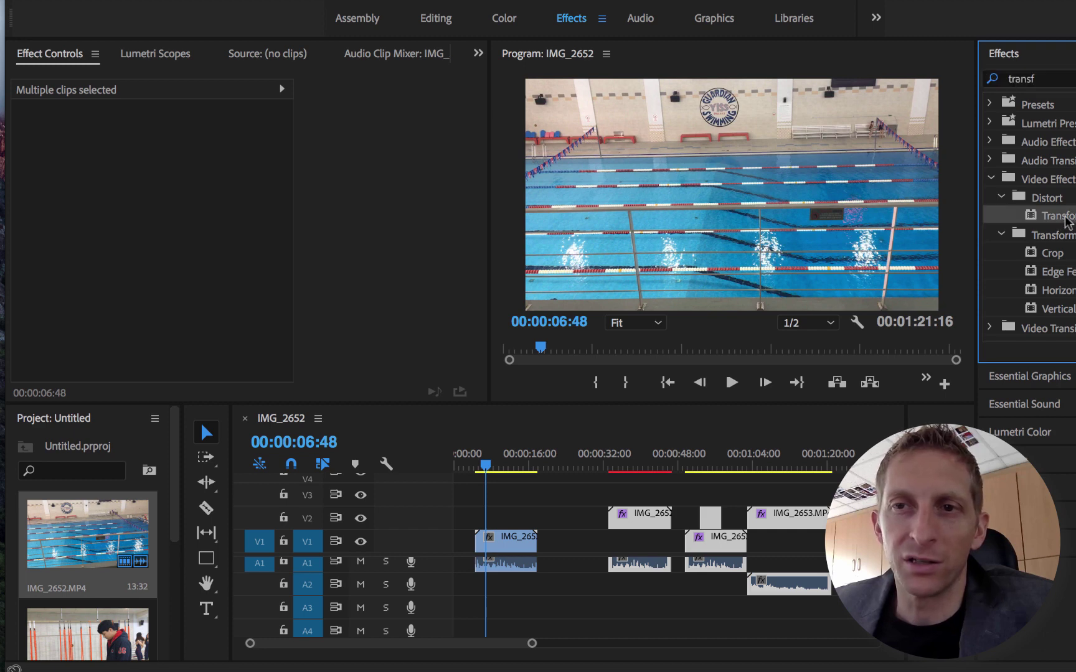
drag(954, 285, 505, 539)
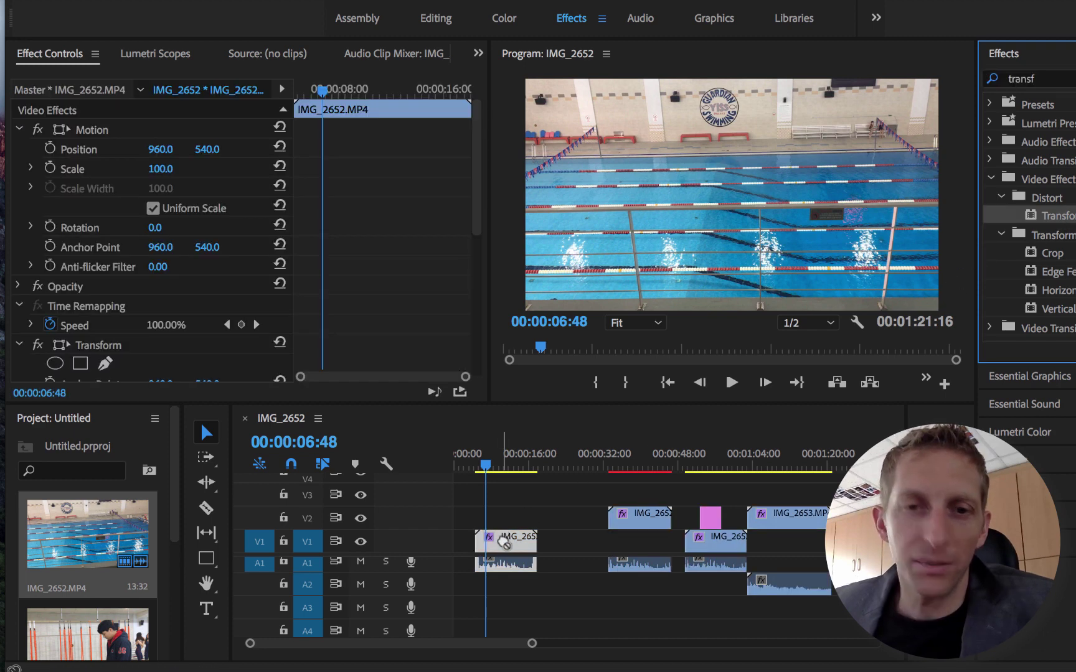
Step: Set the clip's Scale to 42 and Position X to -500, off-frame left
click(160, 156)
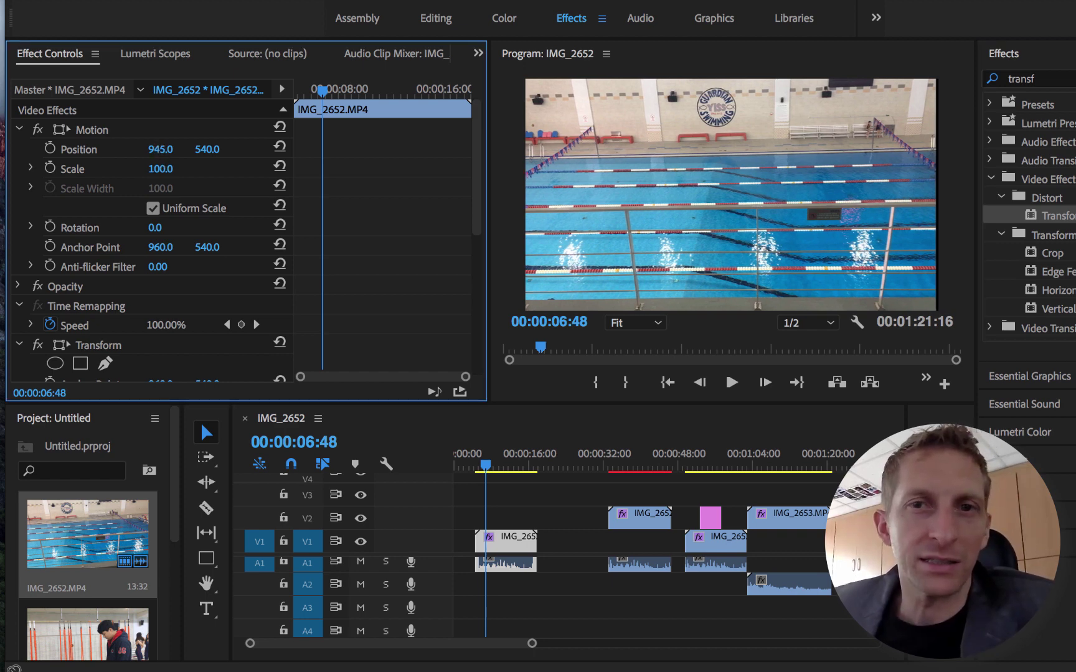
drag(160, 168, 124, 169)
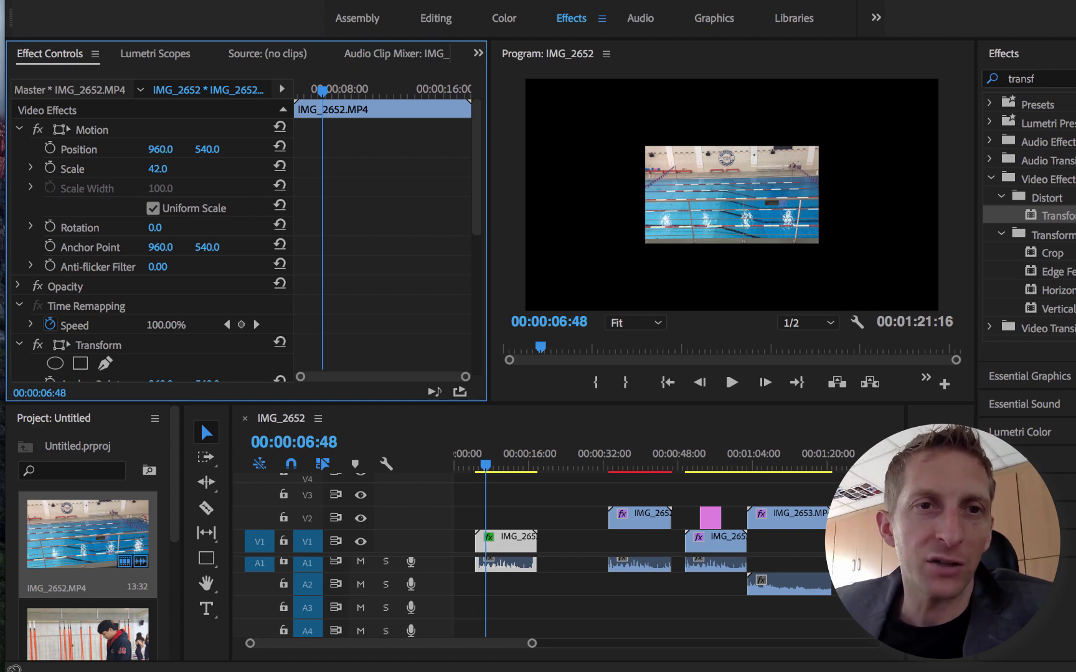
drag(160, 148, 80, 149)
drag(174, 151, 118, 151)
click(160, 148)
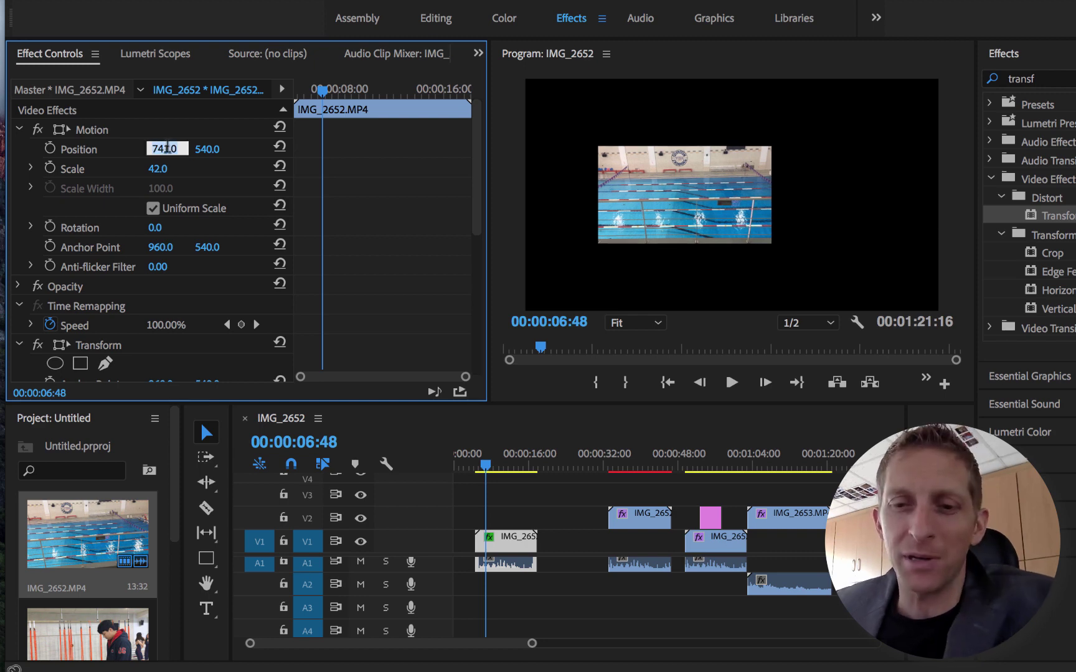
text(0)
key(Return)
click(168, 149)
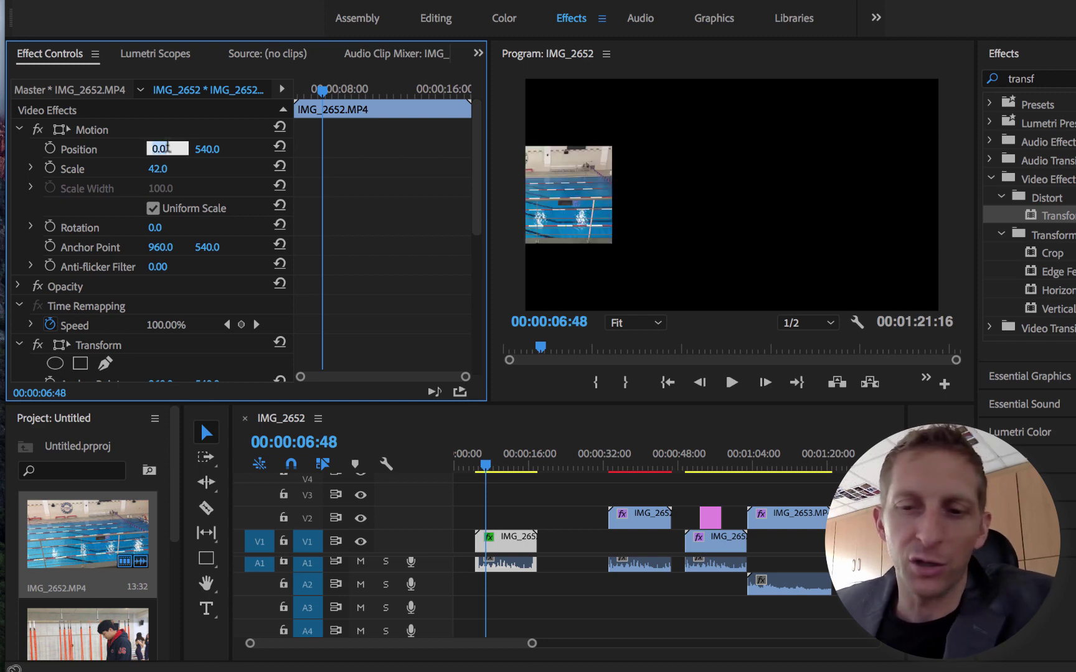
key(Return)
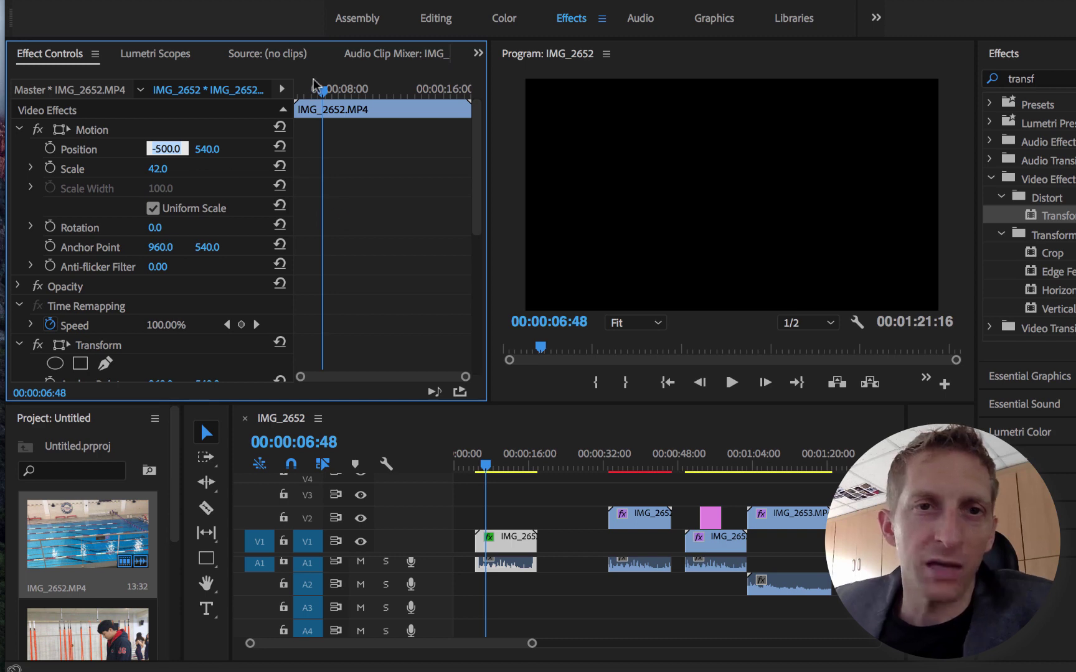
mouse_move(315, 84)
mouse_down()
mouse_move(283, 96)
mouse_move(299, 98)
mouse_up()
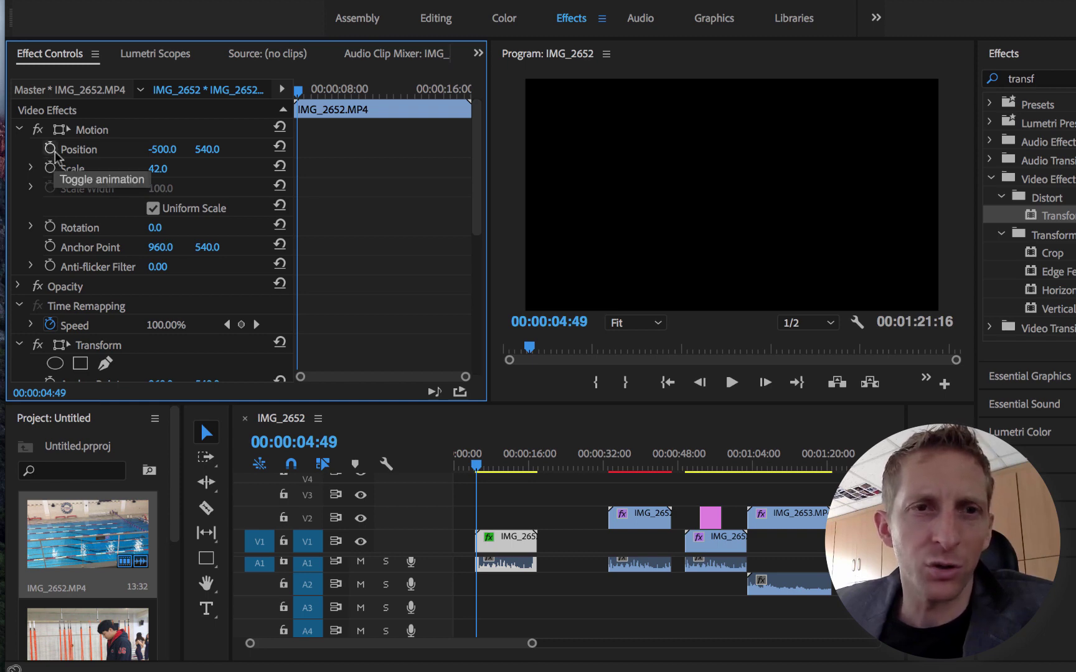
Step: Keyframe the pool clip's Position X from -500 to its left-side spot, with Scale 54
drag(302, 92, 296, 92)
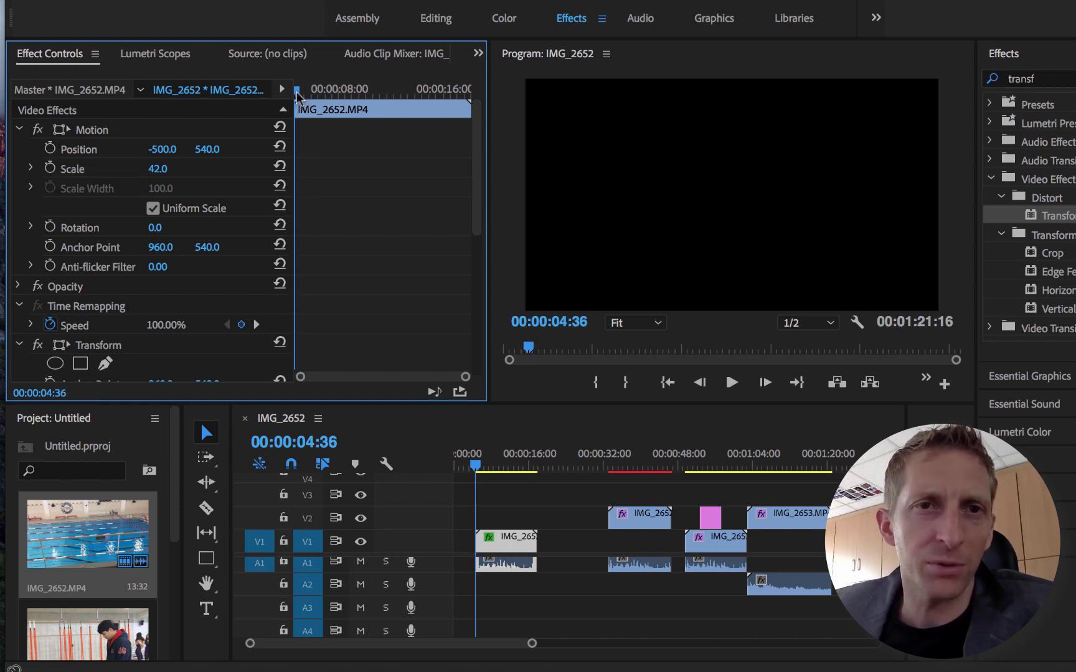
click(49, 149)
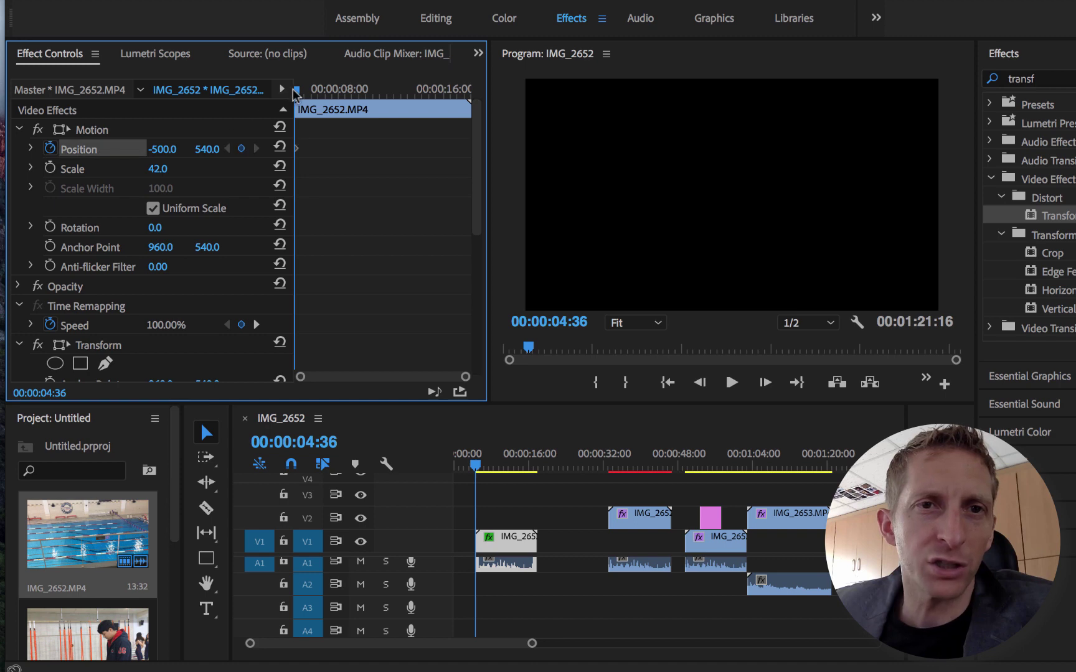
drag(297, 94, 331, 92)
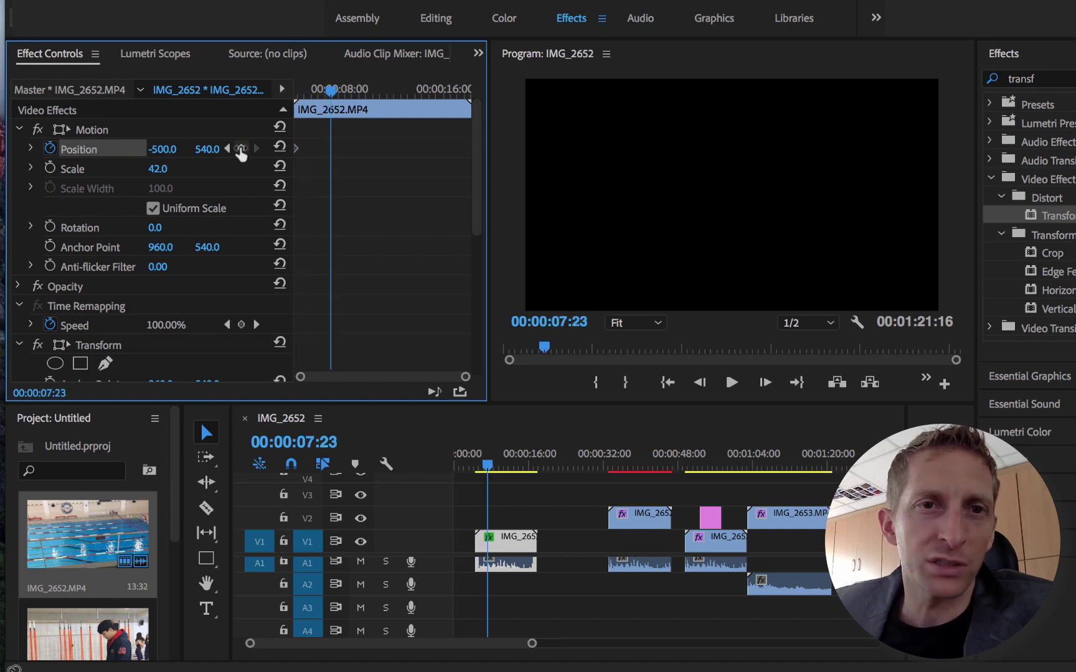
click(165, 149)
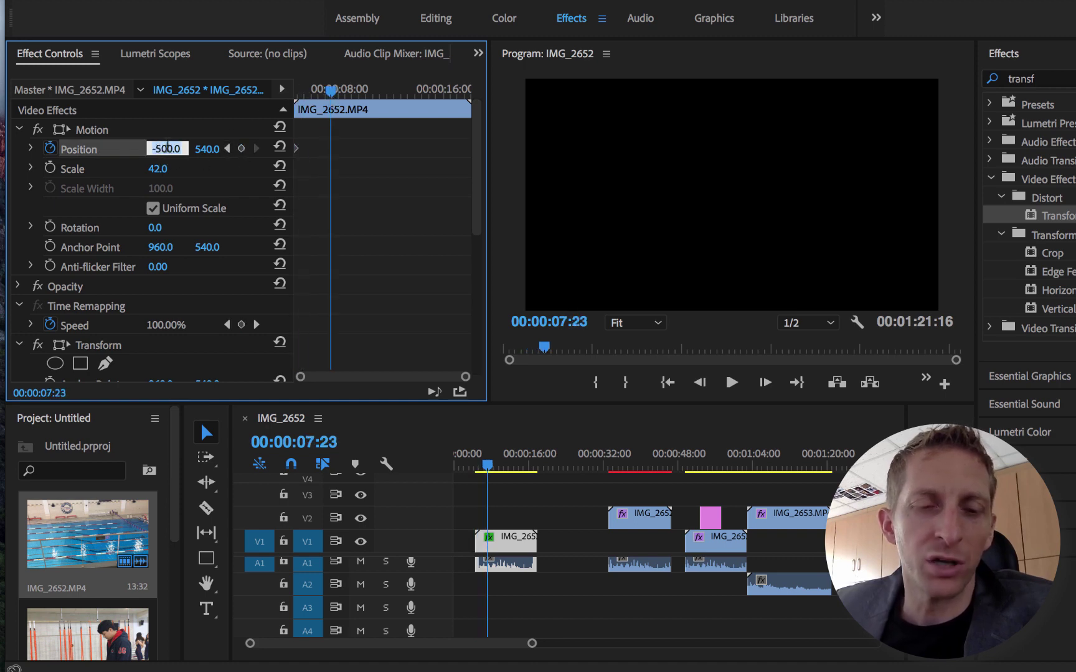
text(1)
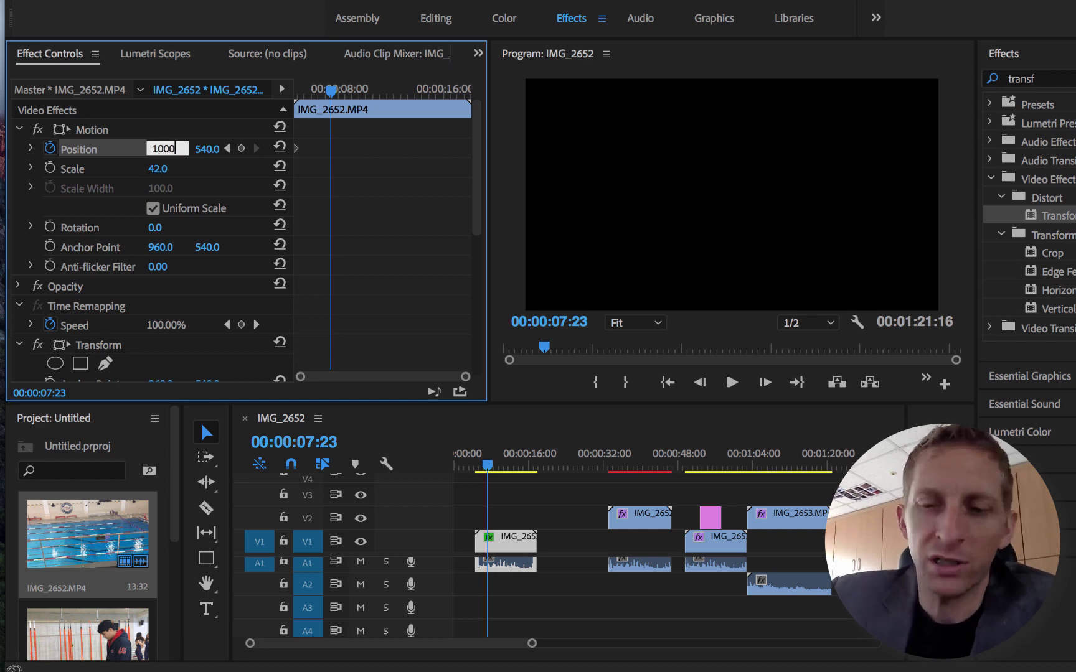
text(000)
key(Return)
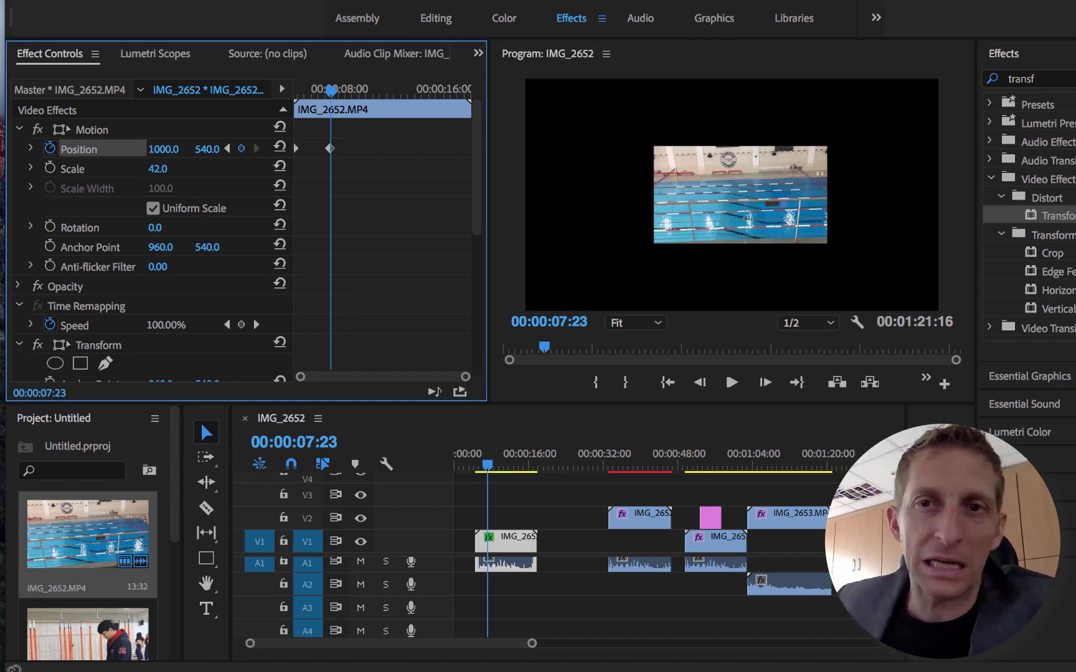
drag(171, 156, 136, 149)
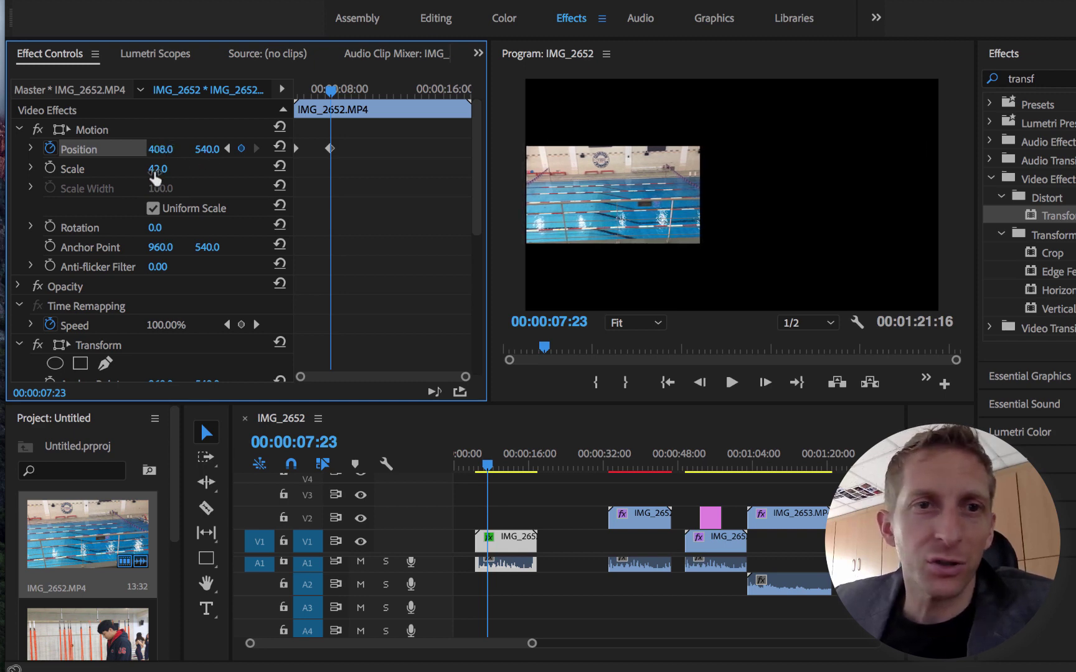
drag(158, 169, 247, 155)
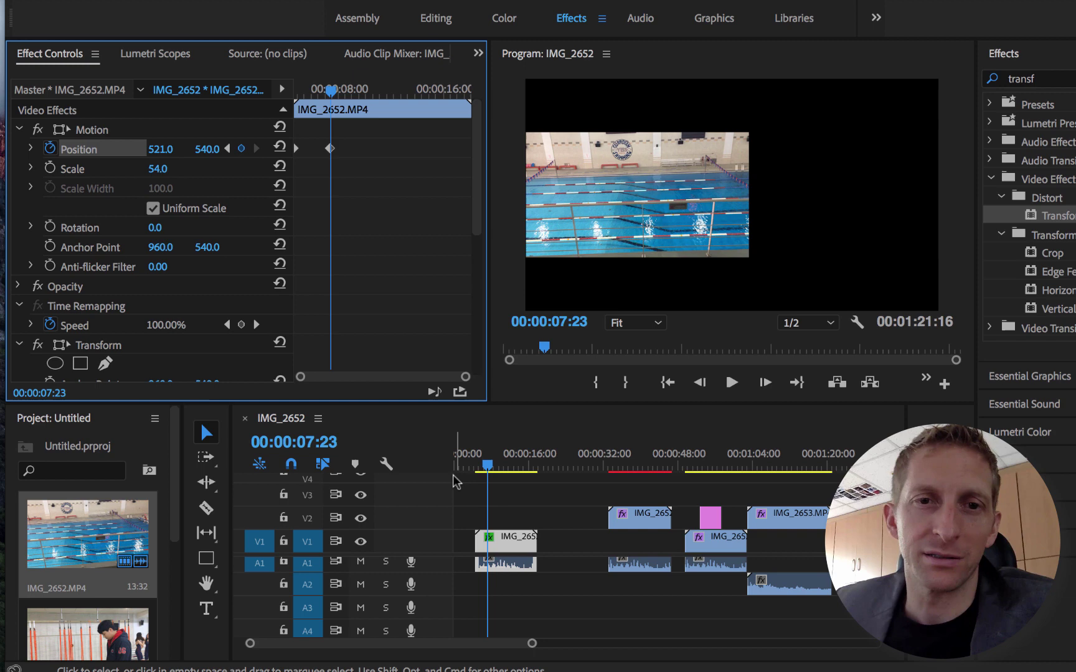
Step: Play back from the clip start to check the slide-in animation
drag(329, 92, 251, 96)
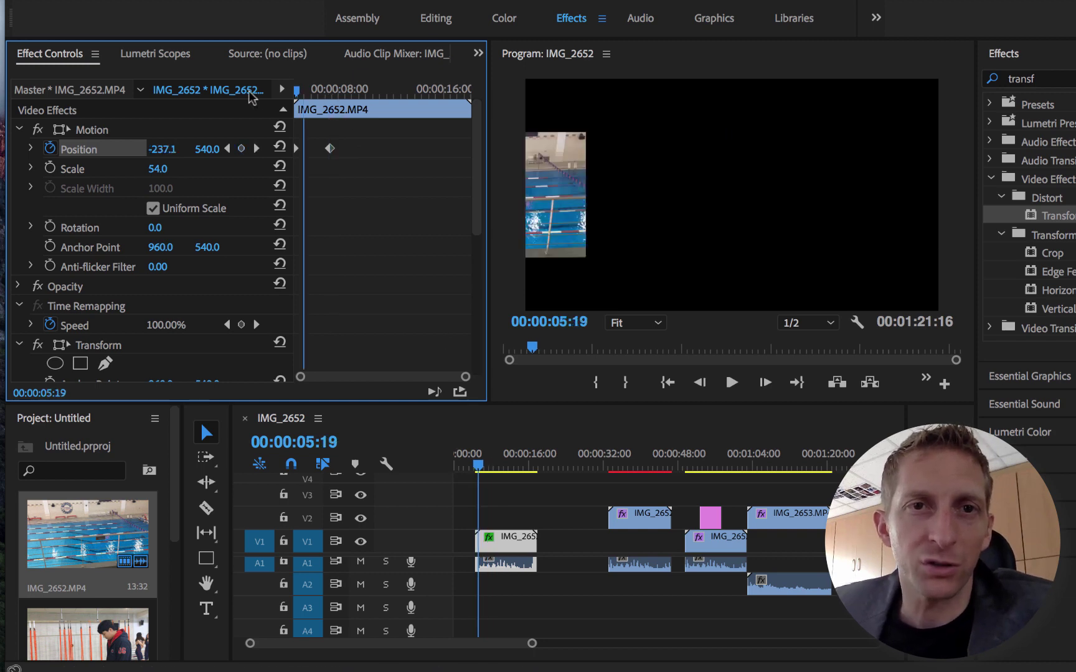
key(j)
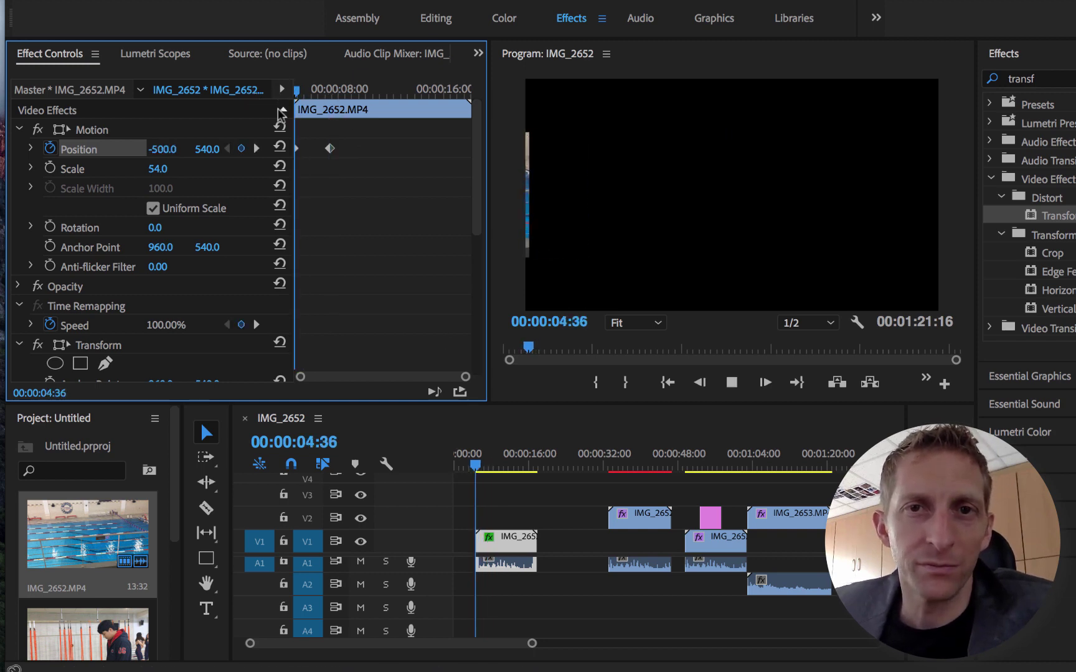
key(l)
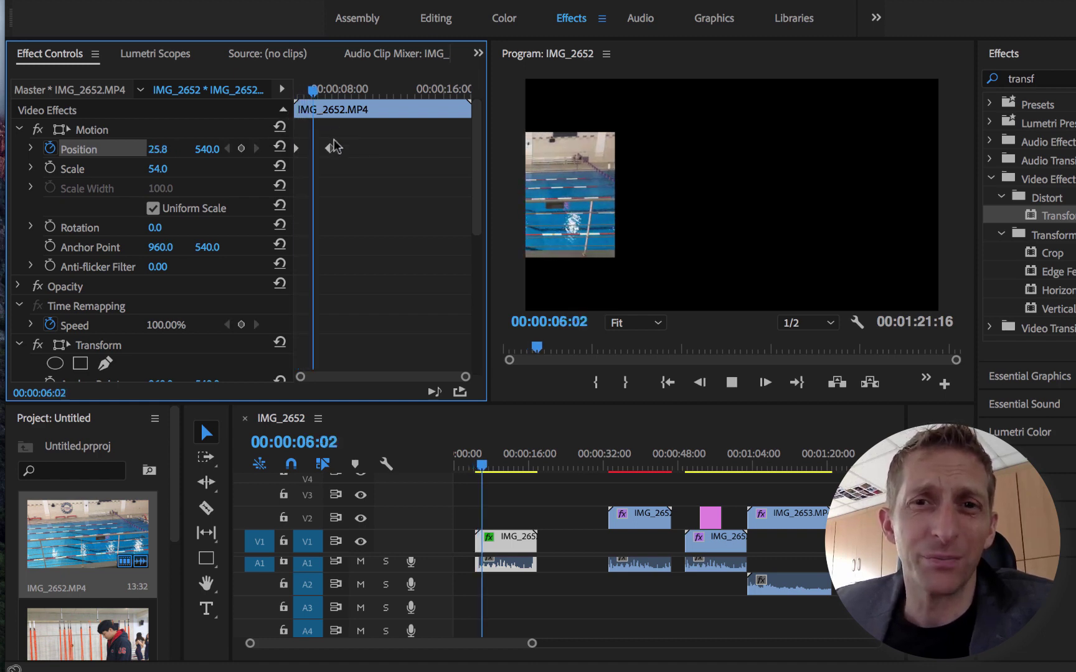
key(k)
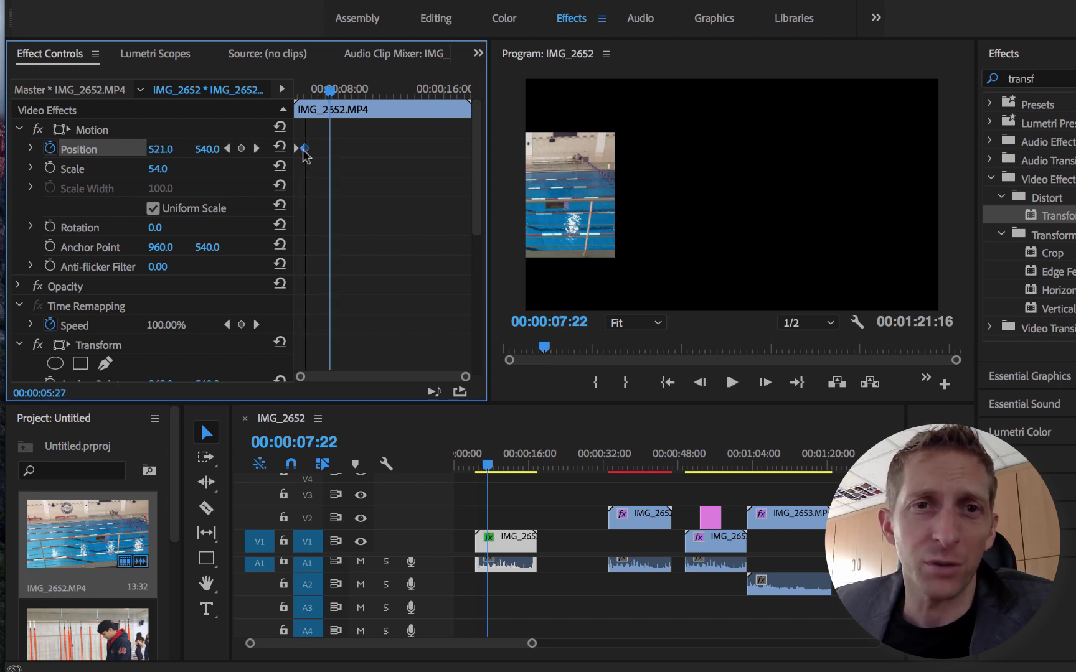
click(300, 150)
key(Up)
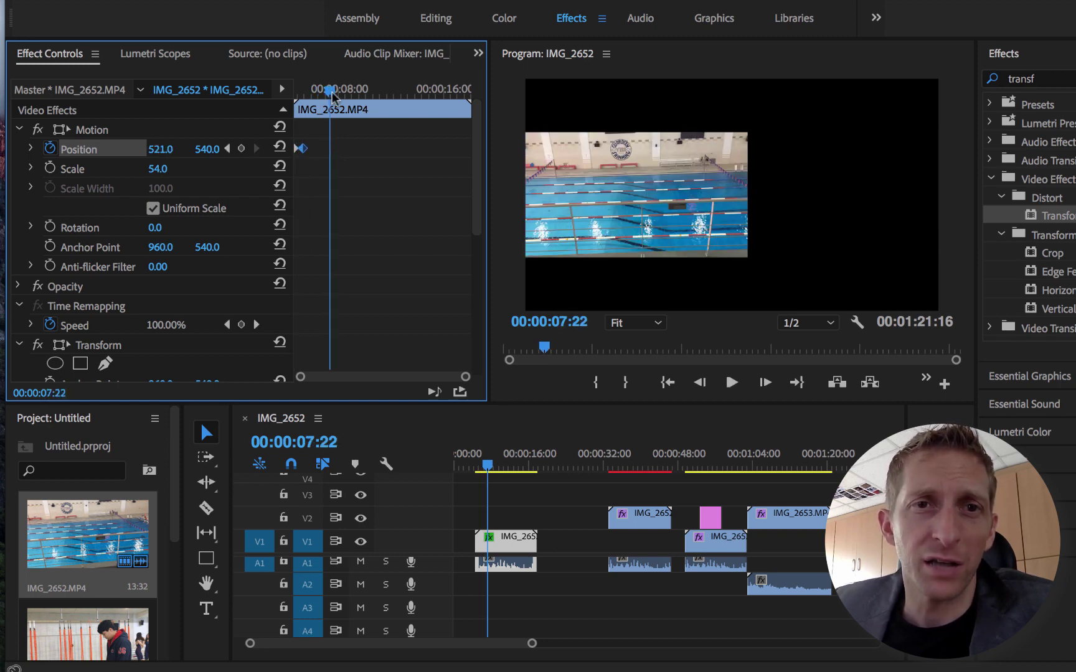
key(Up)
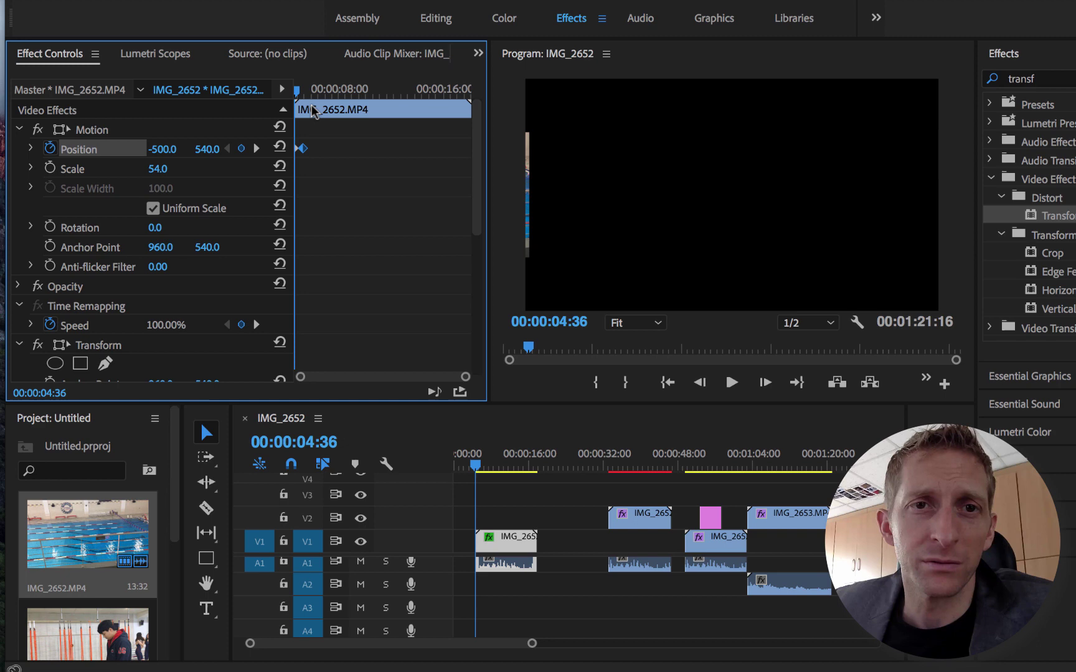
key(space)
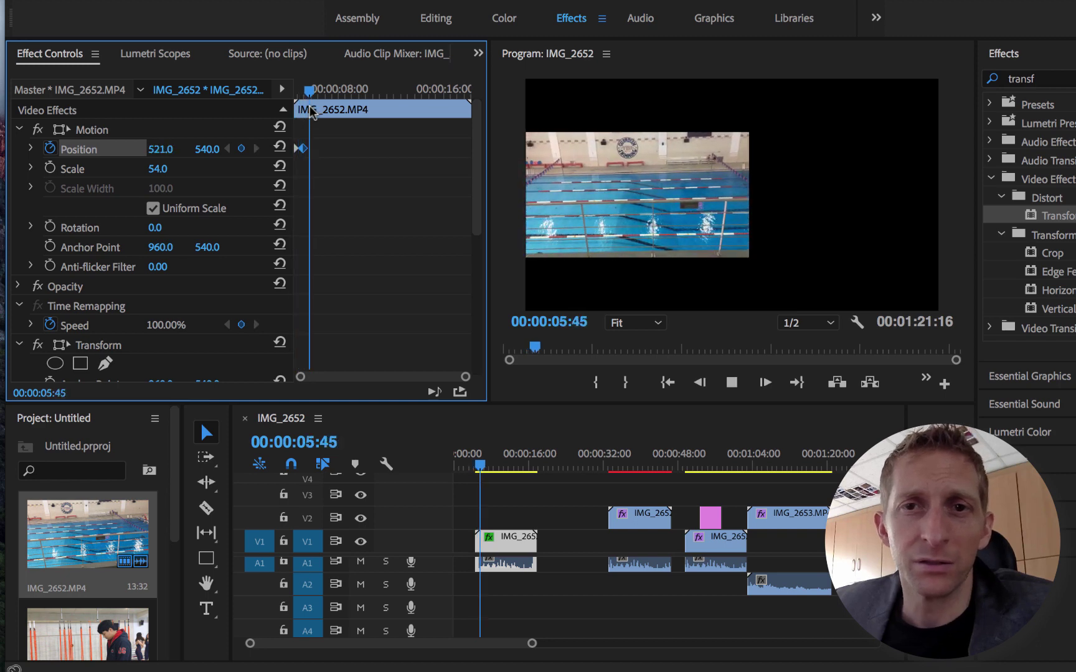
key(space)
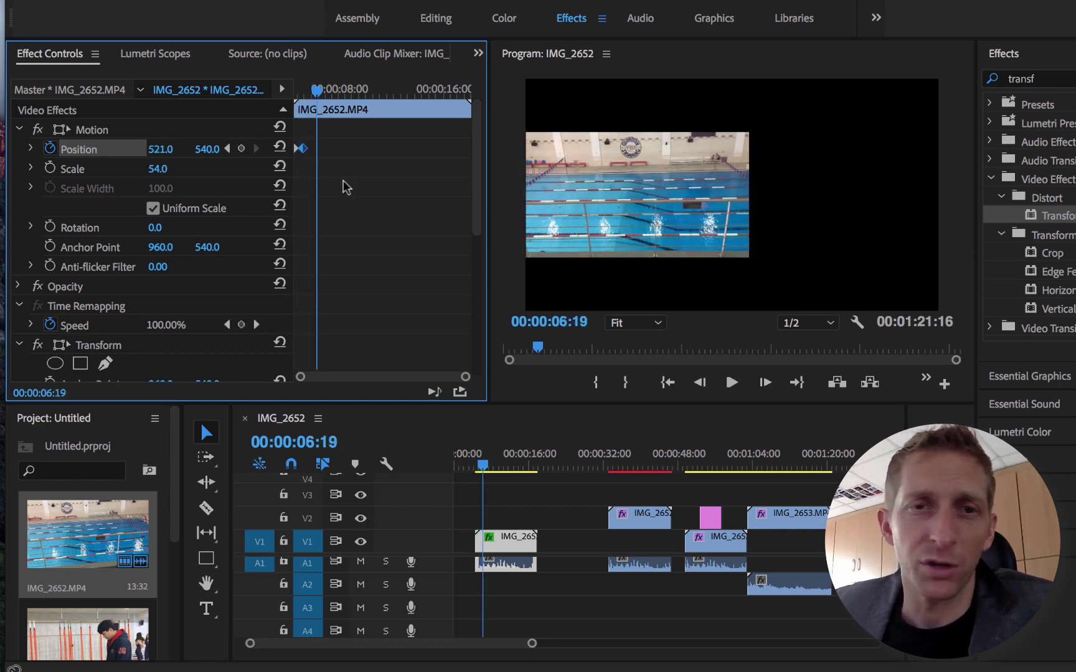
Step: Place the IMG_2653 clip on track V2 above the pool clip
click(114, 638)
drag(107, 638, 476, 604)
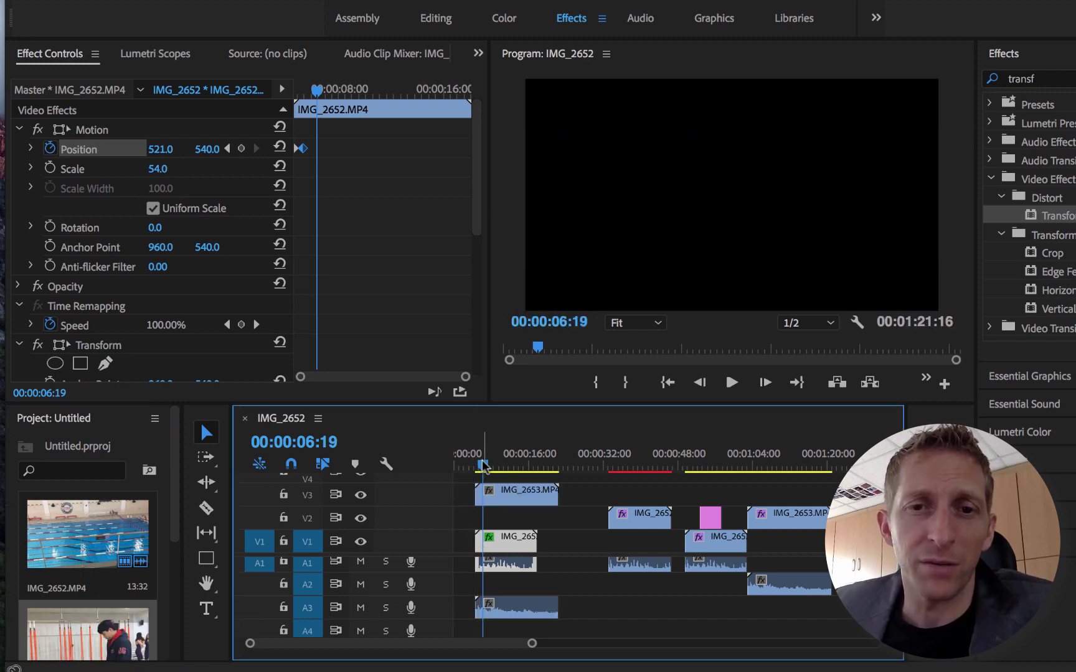
drag(484, 466, 506, 523)
click(535, 500)
mouse_move(508, 466)
mouse_down()
mouse_move(548, 467)
mouse_move(491, 467)
mouse_up()
click(505, 524)
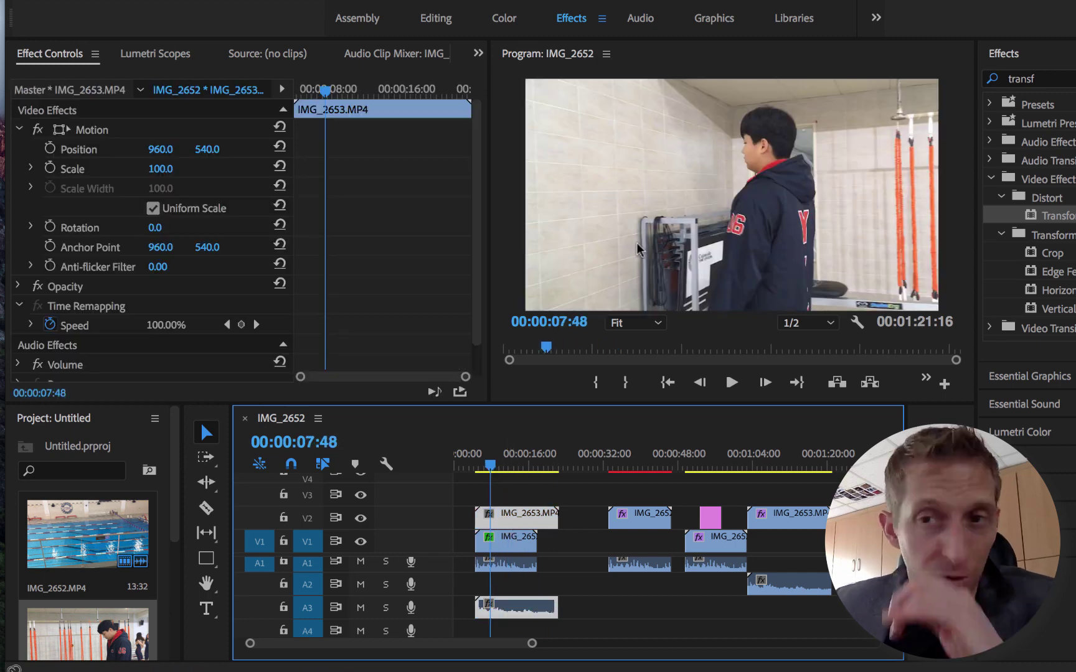
Step: Apply the Transform effect to IMG_2653 and set its Scale to 56
drag(1059, 217, 492, 515)
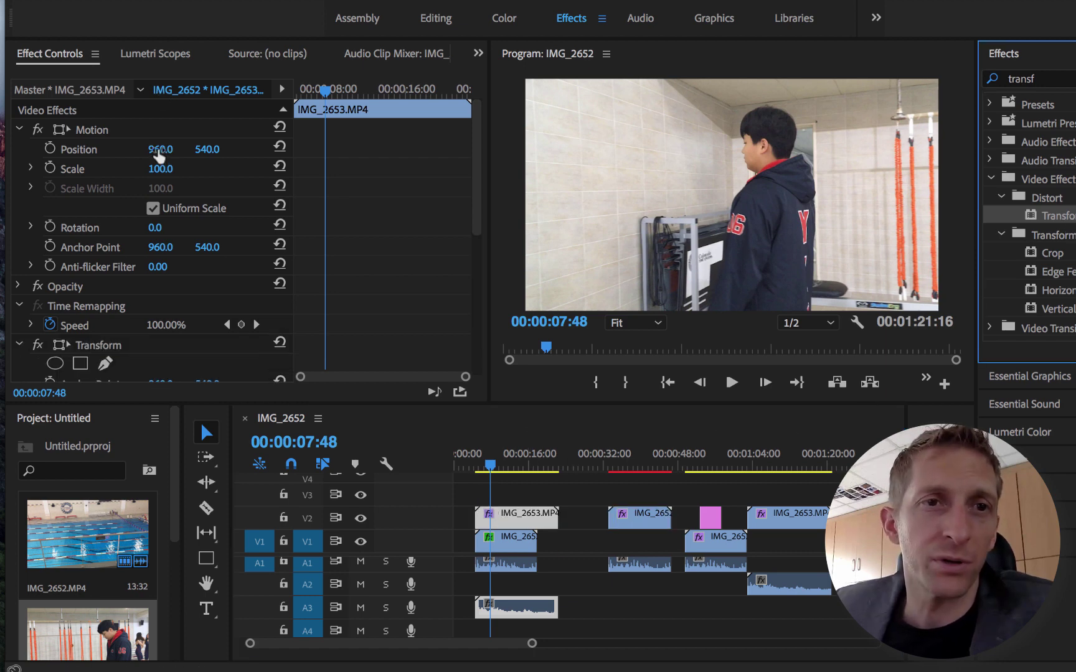
drag(160, 154, 141, 175)
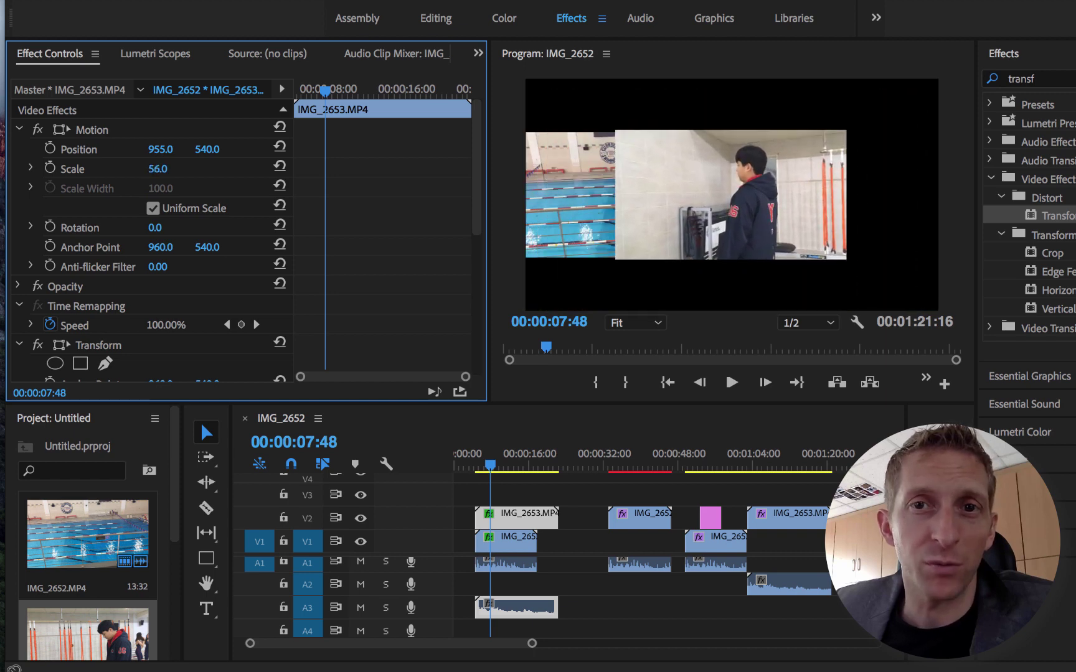
click(163, 171)
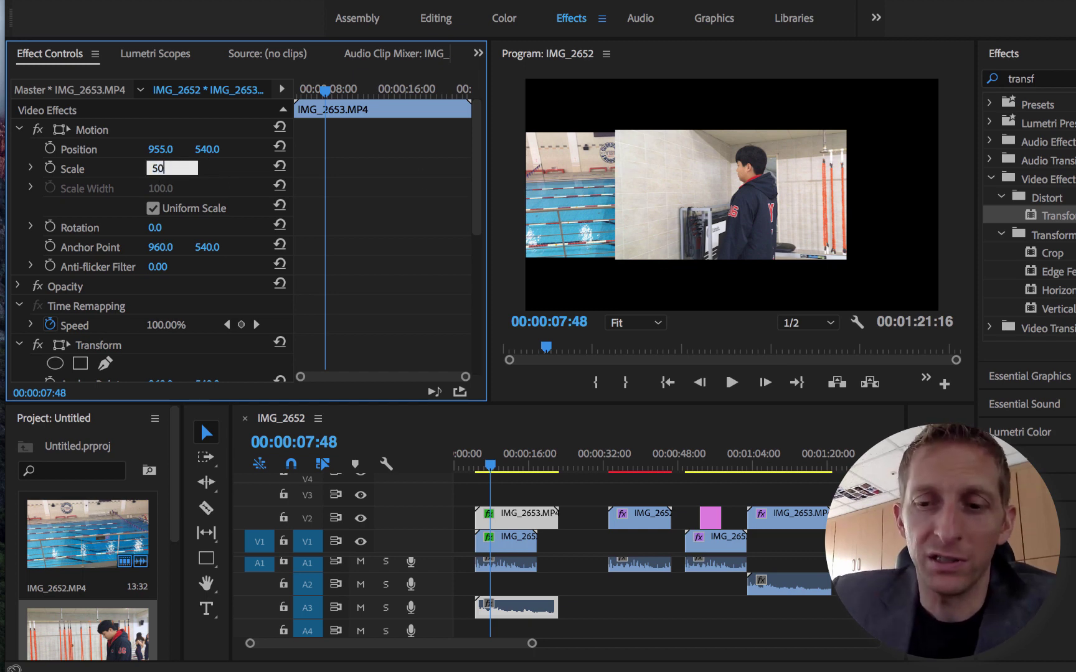
key(Return)
key(super+z)
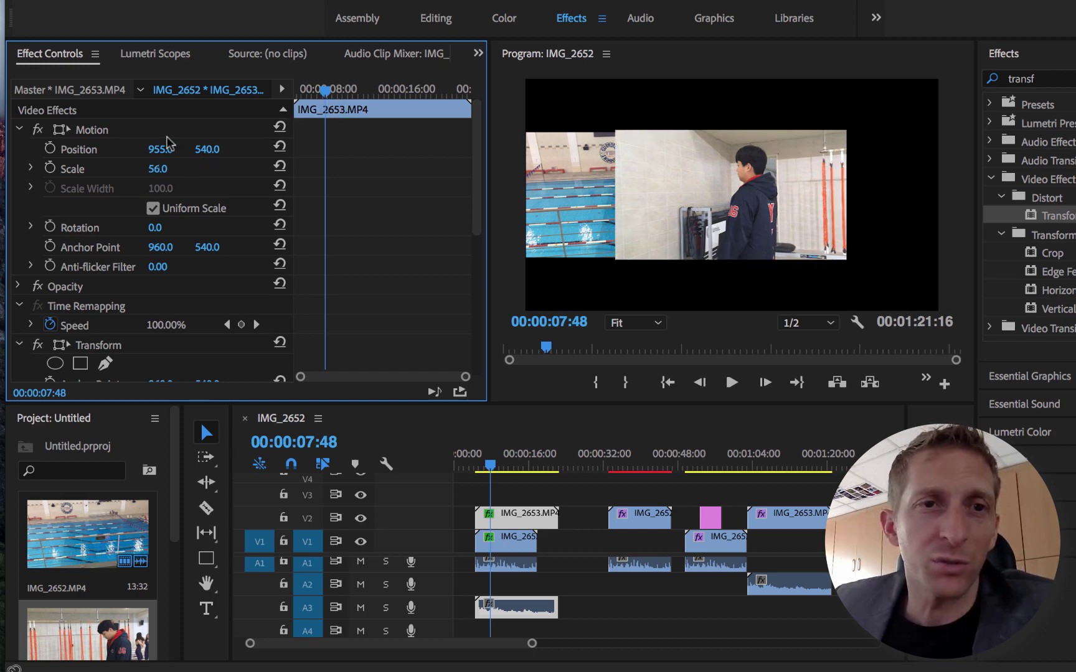
Step: Move IMG_2653 to Position X 2460 off the right edge, test a position keyframe, and preview
mouse_move(160, 149)
mouse_down()
mouse_move(170, 153)
mouse_move(160, 150)
mouse_up()
drag(340, 98, 281, 97)
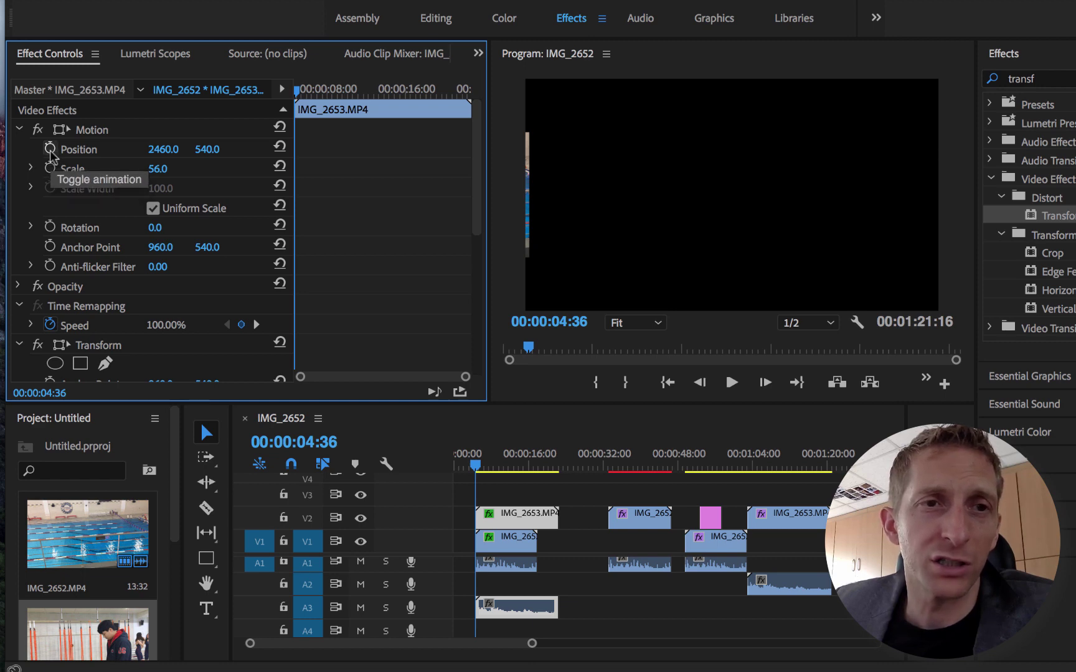
click(50, 149)
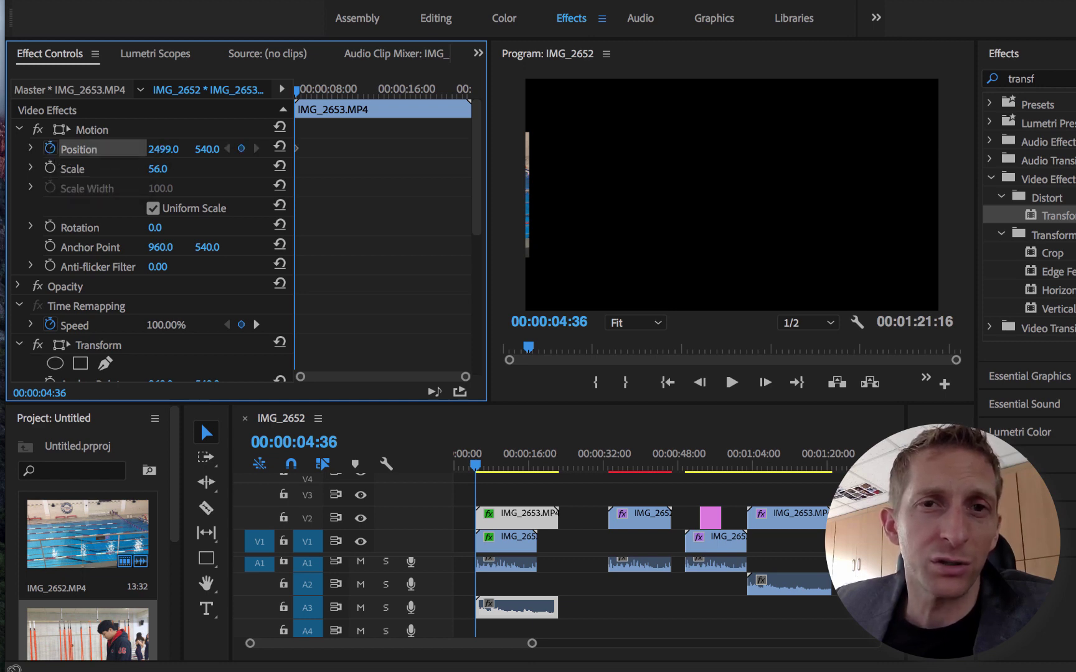
drag(163, 150, 41, 150)
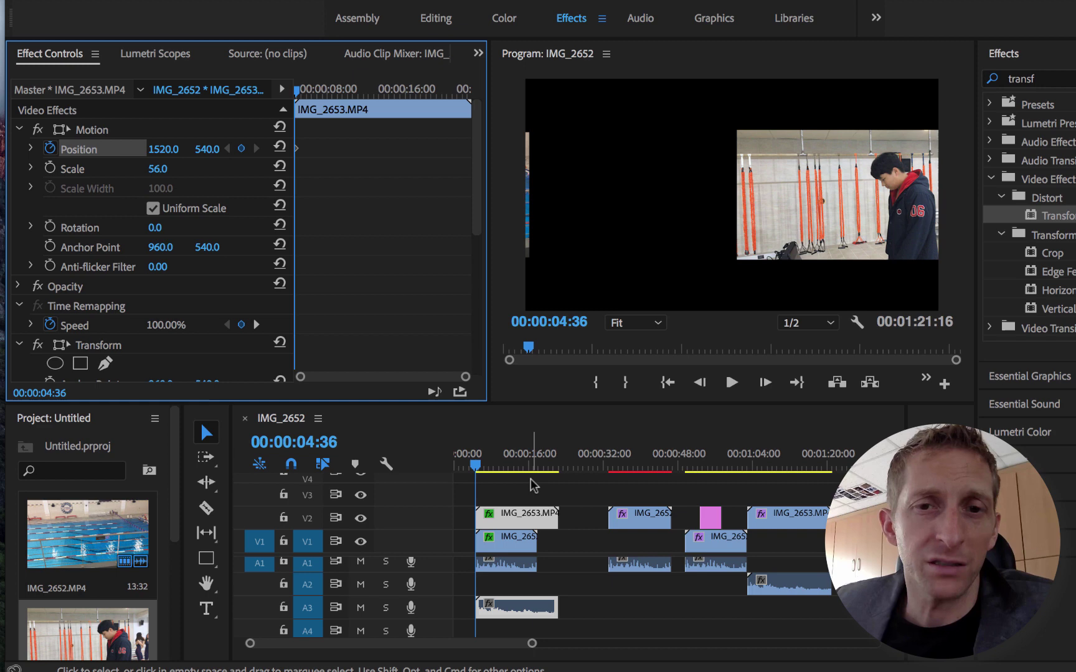
click(456, 462)
key(space)
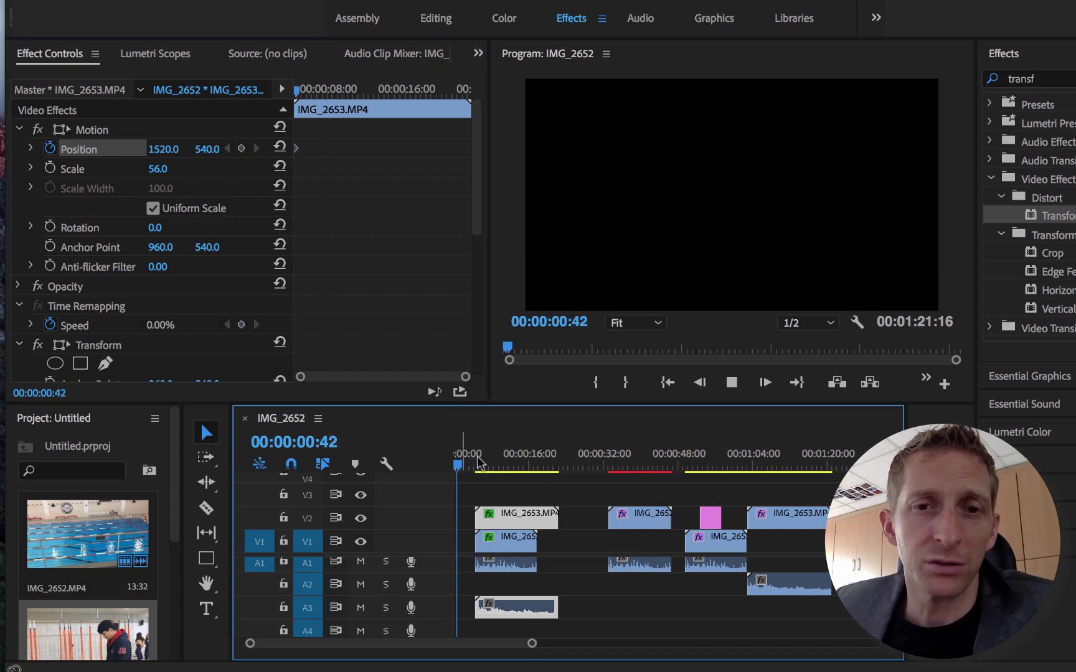
drag(458, 464, 486, 475)
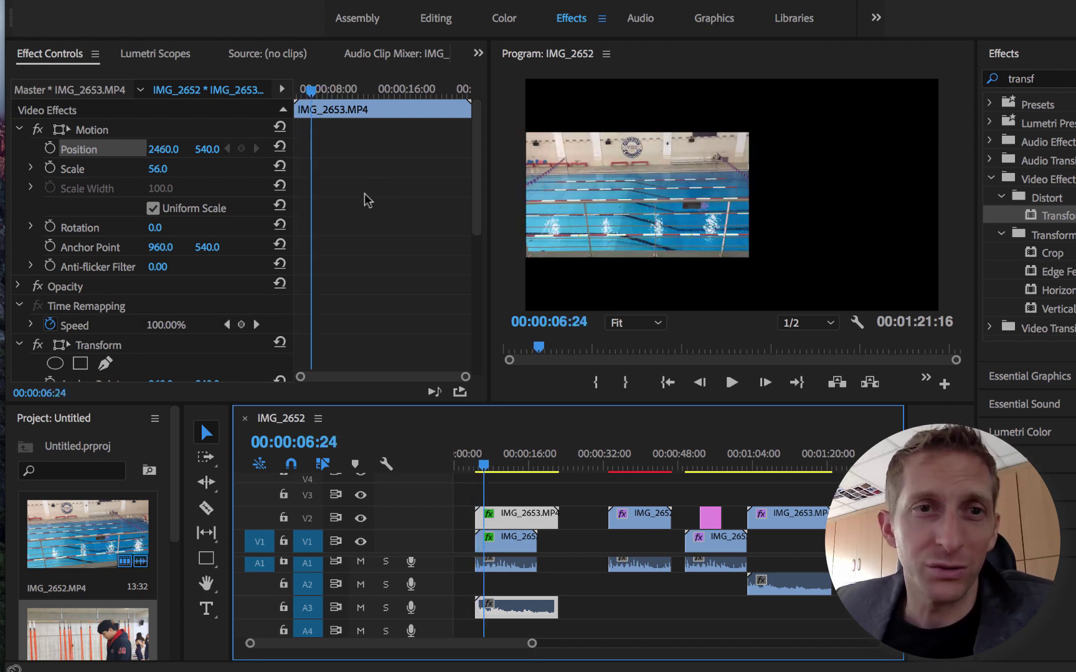
Step: Set IMG_2653 to Scale 54 and Position X 1573, beside the pool clip
drag(311, 91, 275, 98)
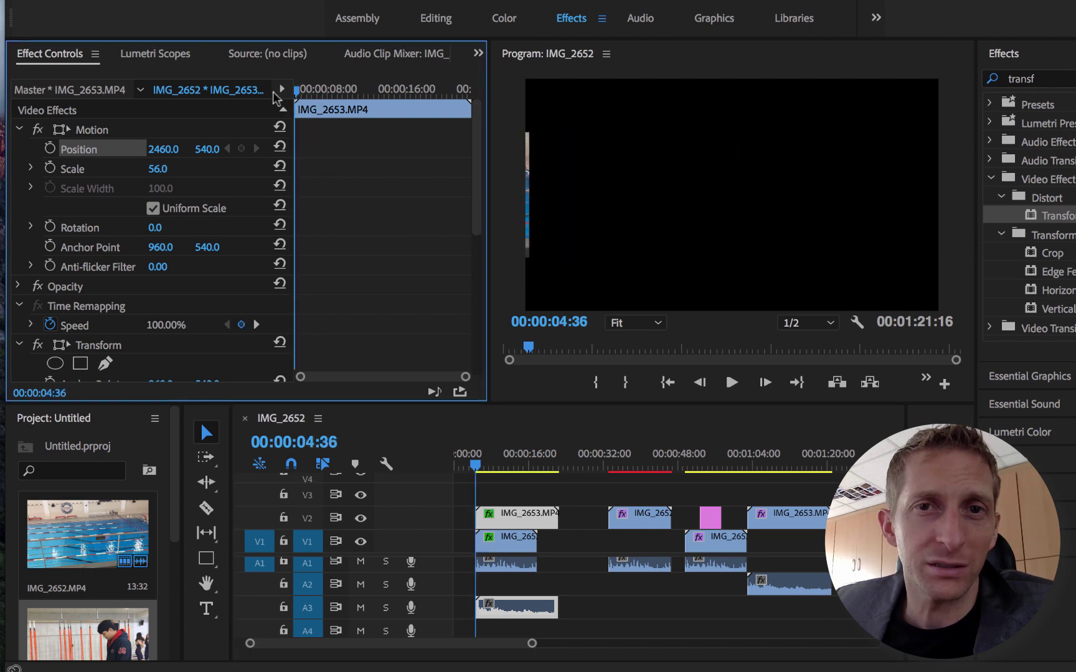
click(477, 439)
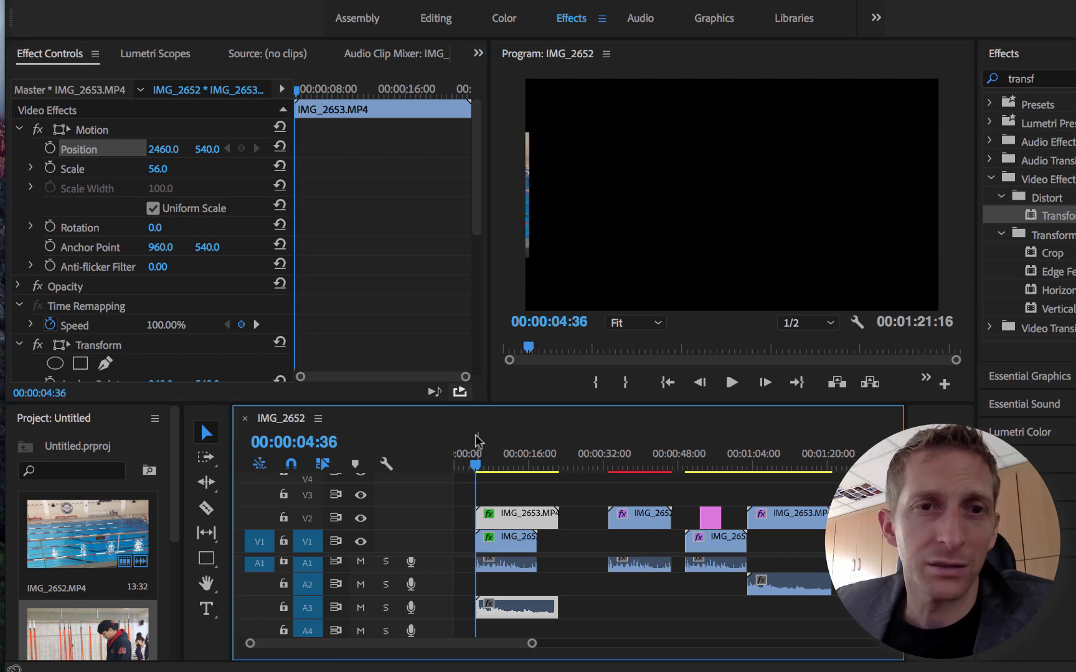
click(50, 149)
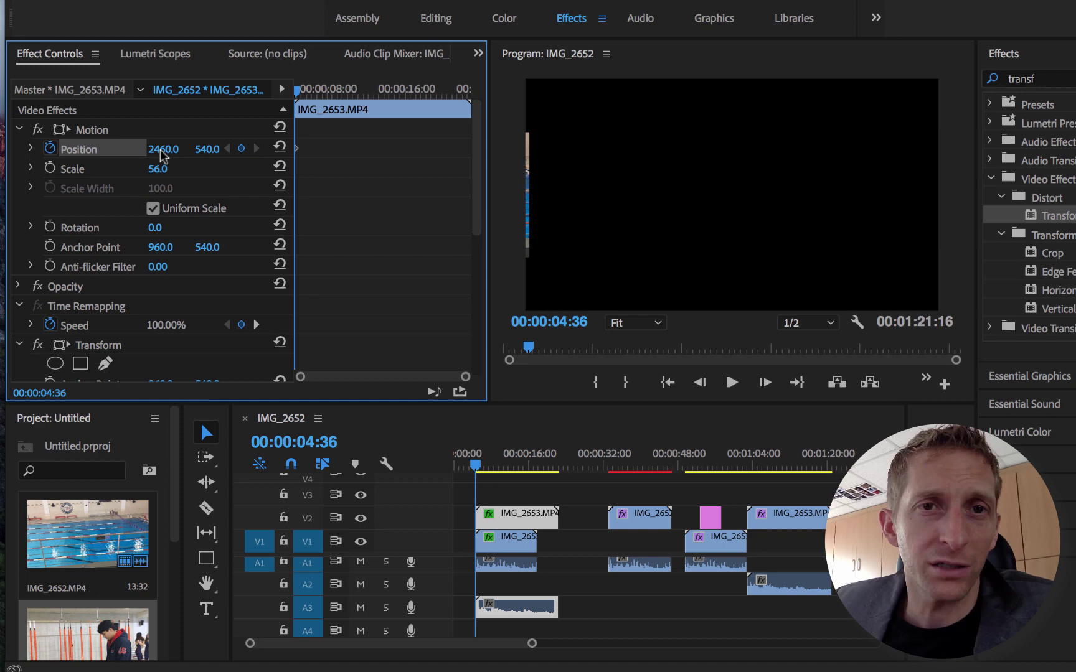
drag(298, 93, 308, 93)
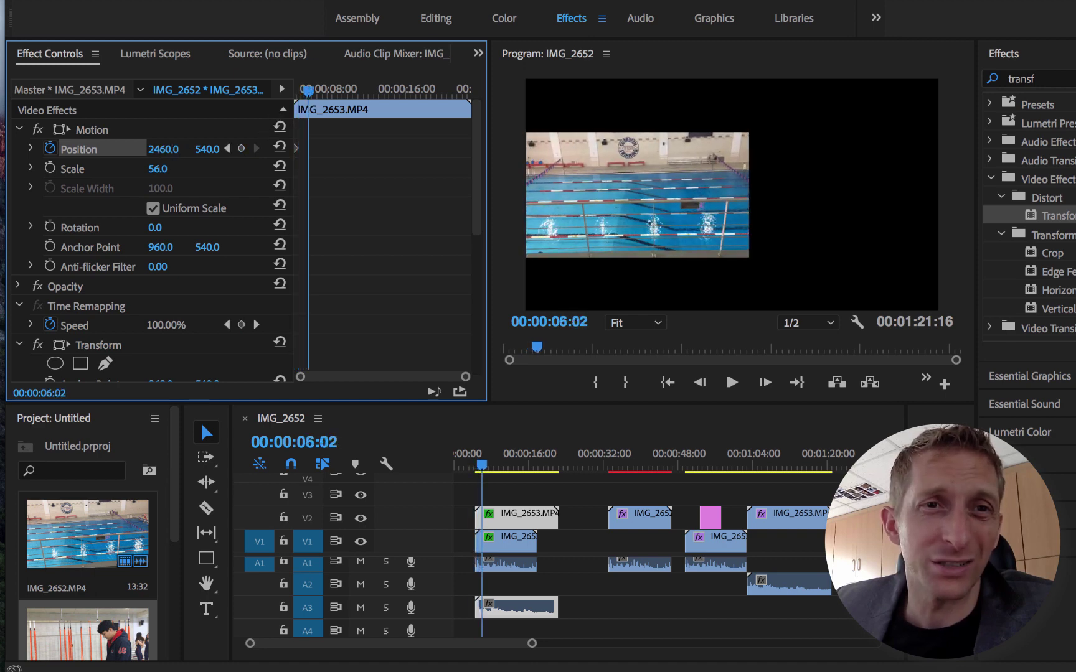
mouse_move(163, 149)
mouse_down()
mouse_move(186, 149)
mouse_move(112, 149)
mouse_move(158, 156)
mouse_up()
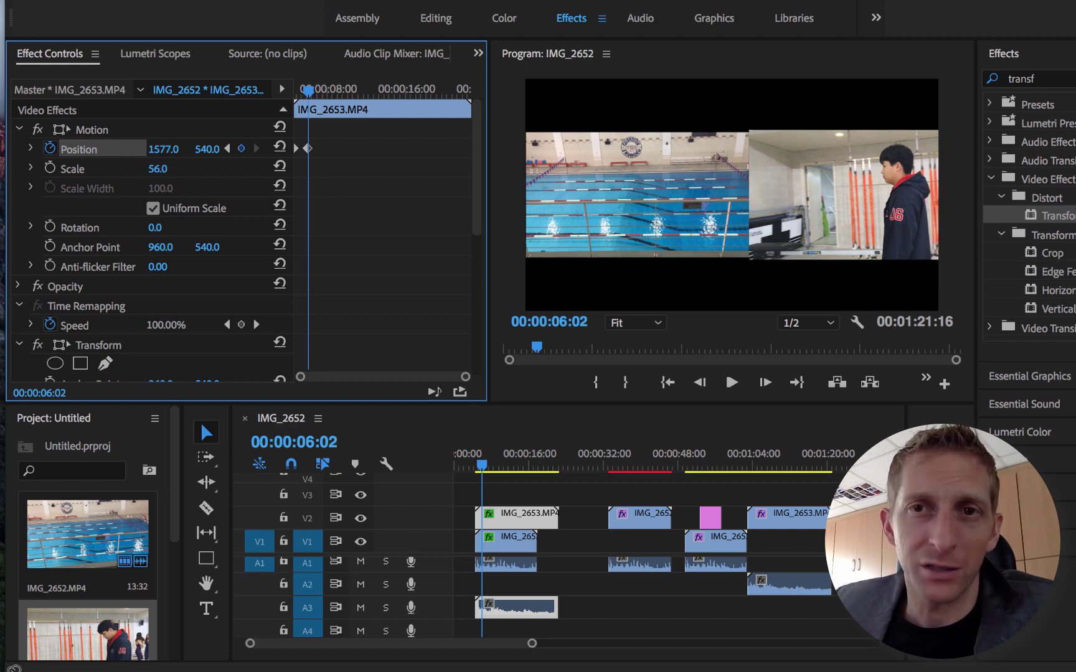
drag(167, 170, 164, 171)
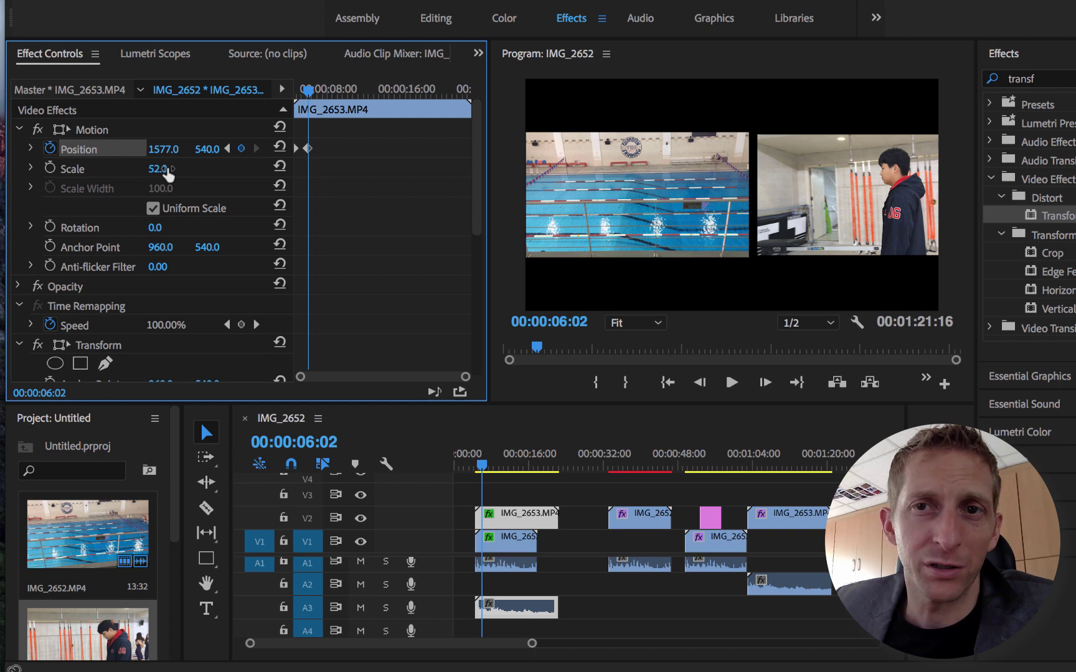
click(172, 168)
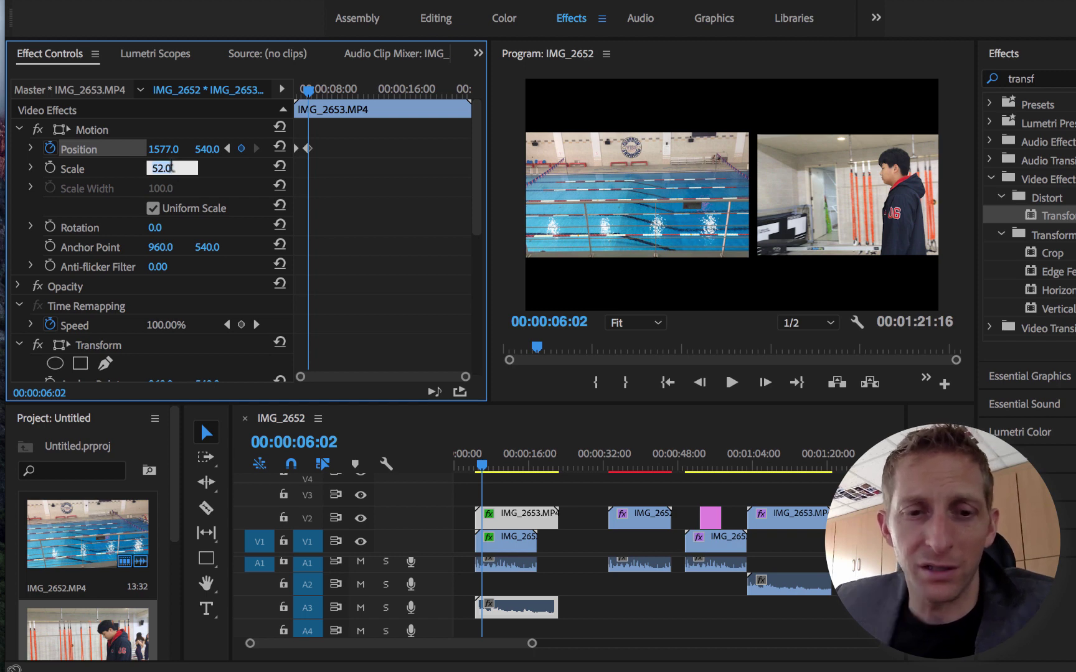
text(54)
key(Return)
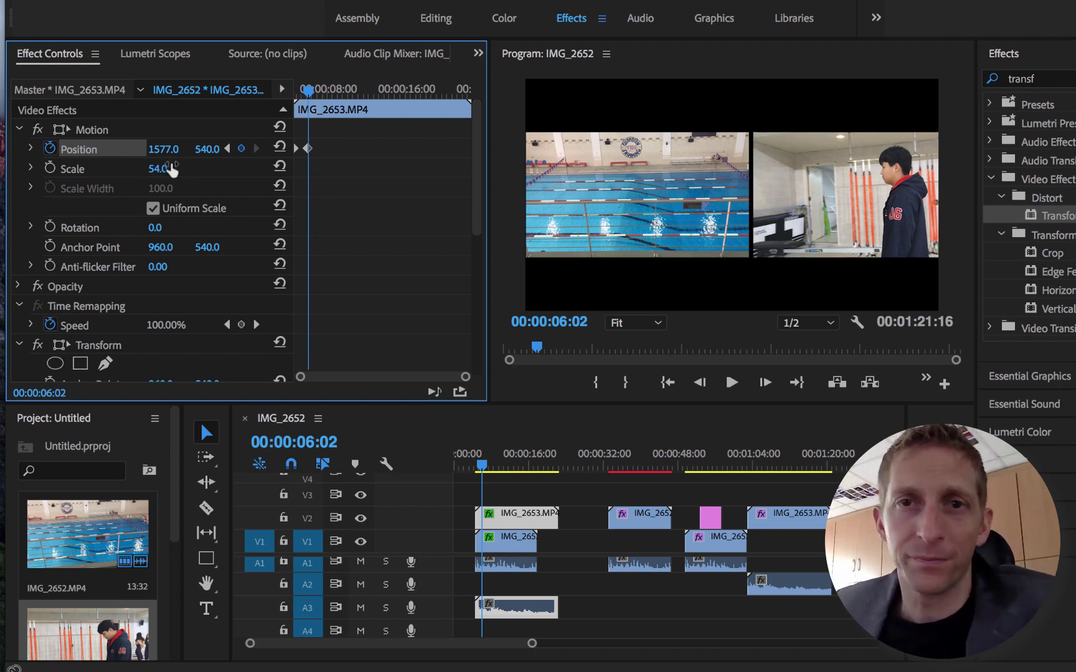
drag(166, 149, 165, 149)
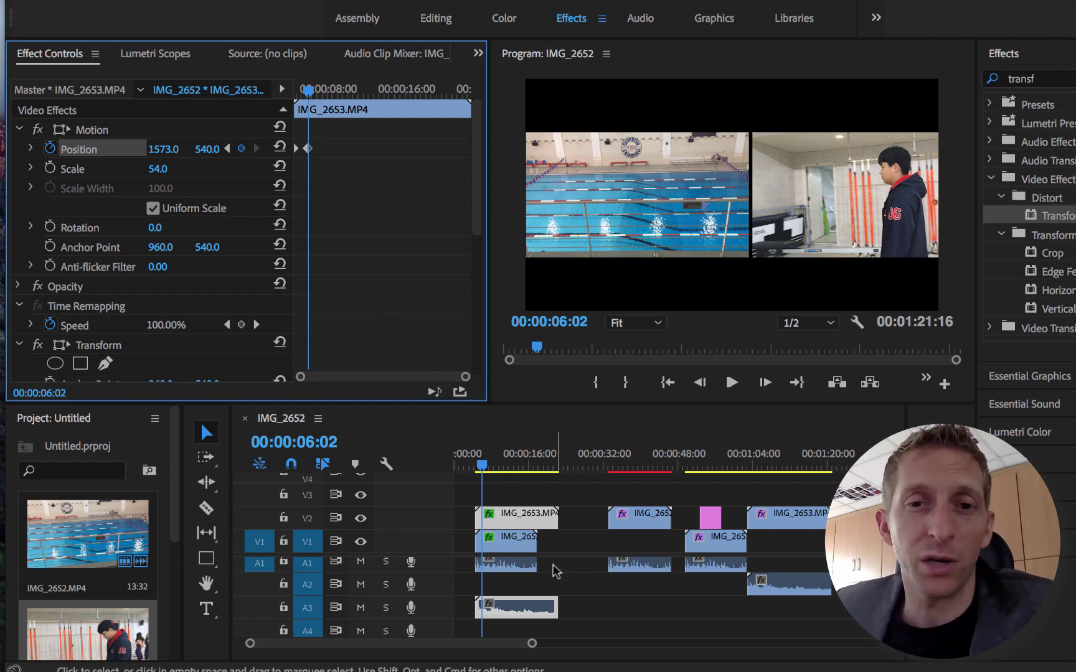
Step: Preview the animation and lower the Program monitor playback resolution to 1/4
mouse_move(482, 472)
mouse_down()
mouse_move(464, 472)
mouse_move(475, 472)
mouse_up()
key(space)
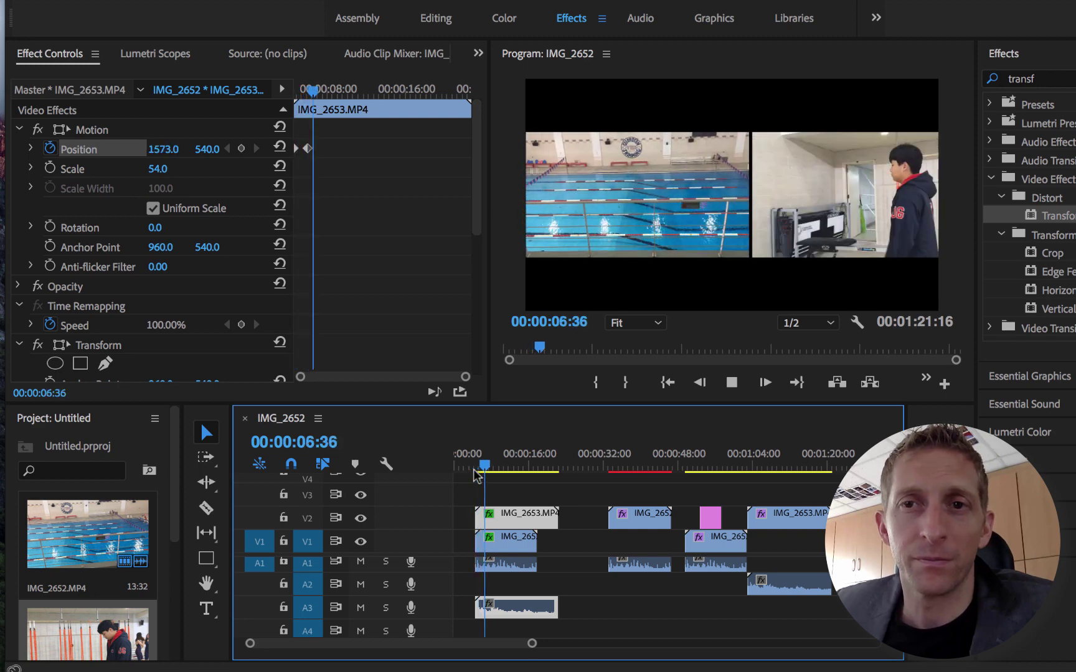
key(space)
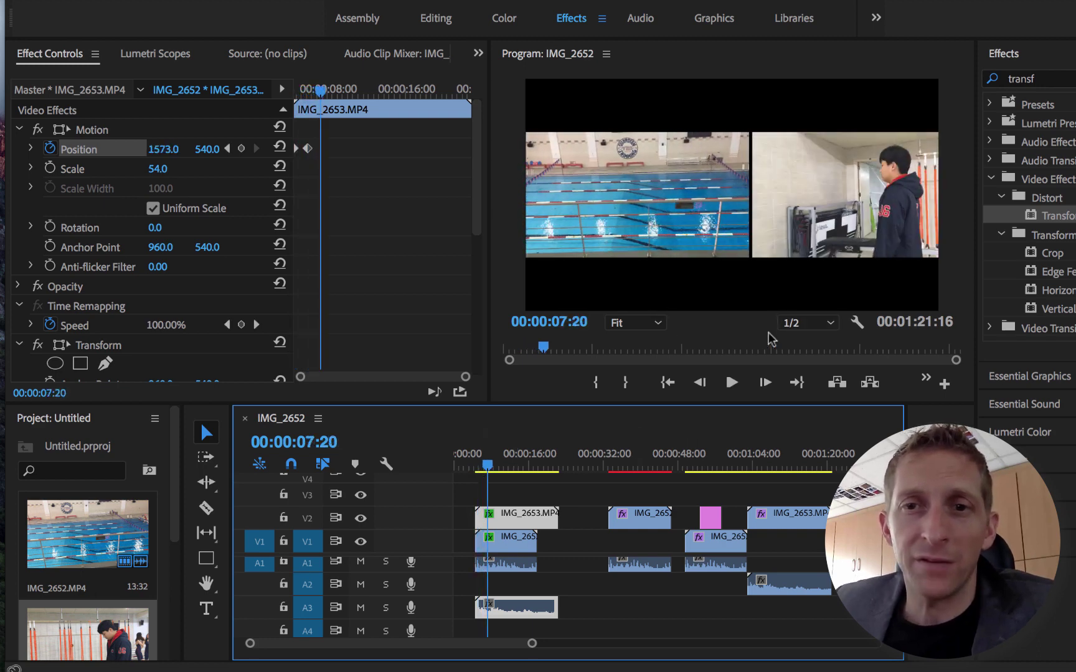
click(814, 325)
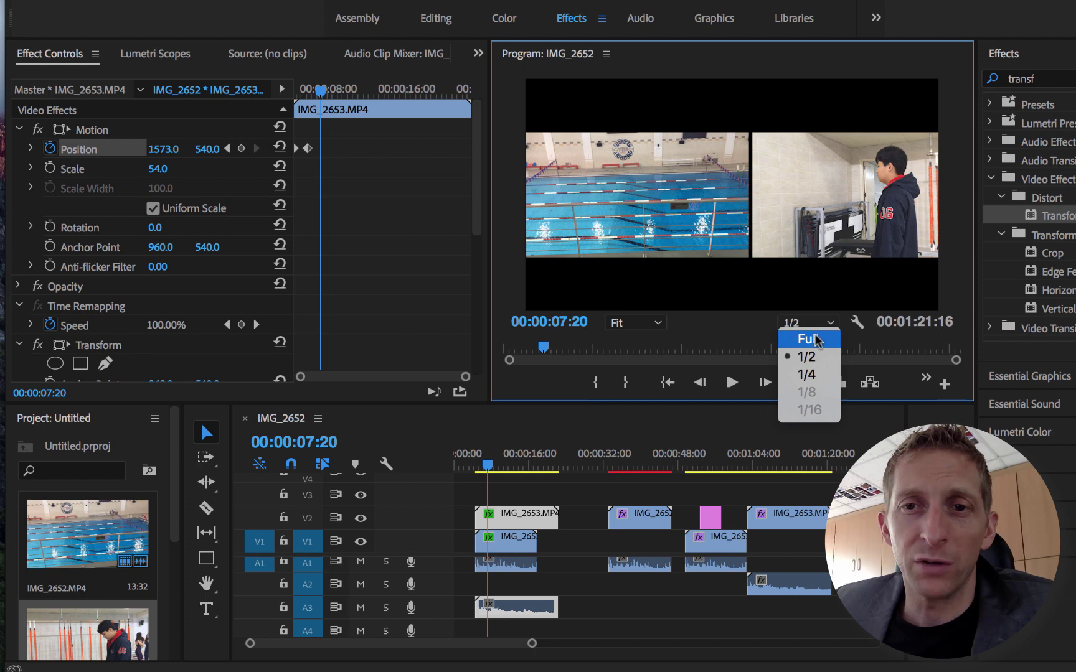
click(822, 376)
Step: Select the IMG_2652 pool clip and play it sliding into its panel from the start
click(305, 148)
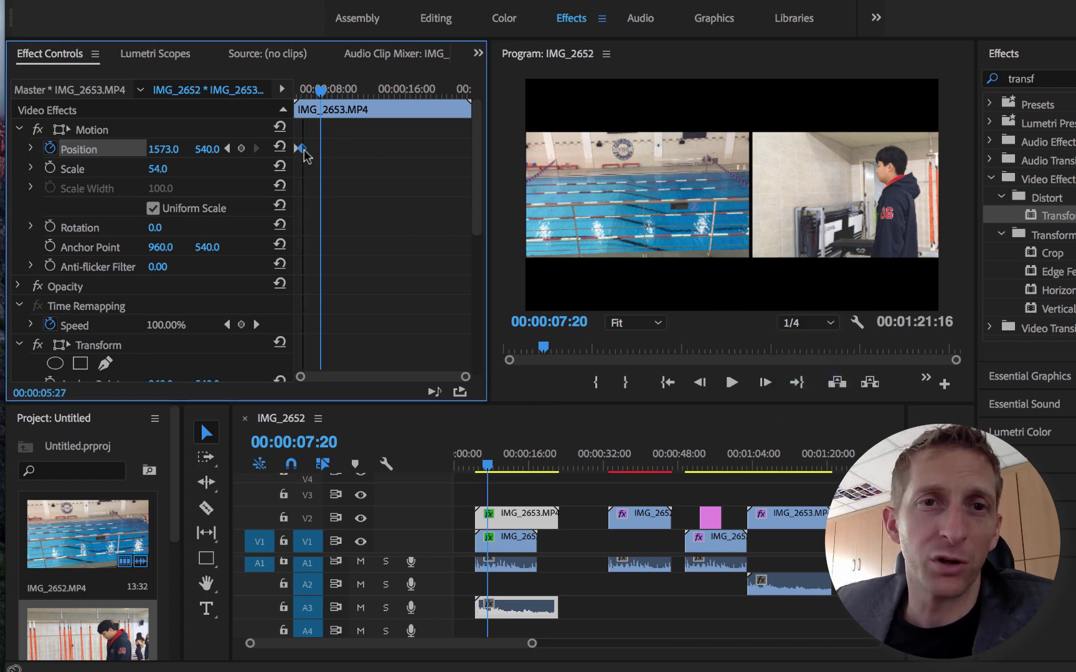
click(479, 465)
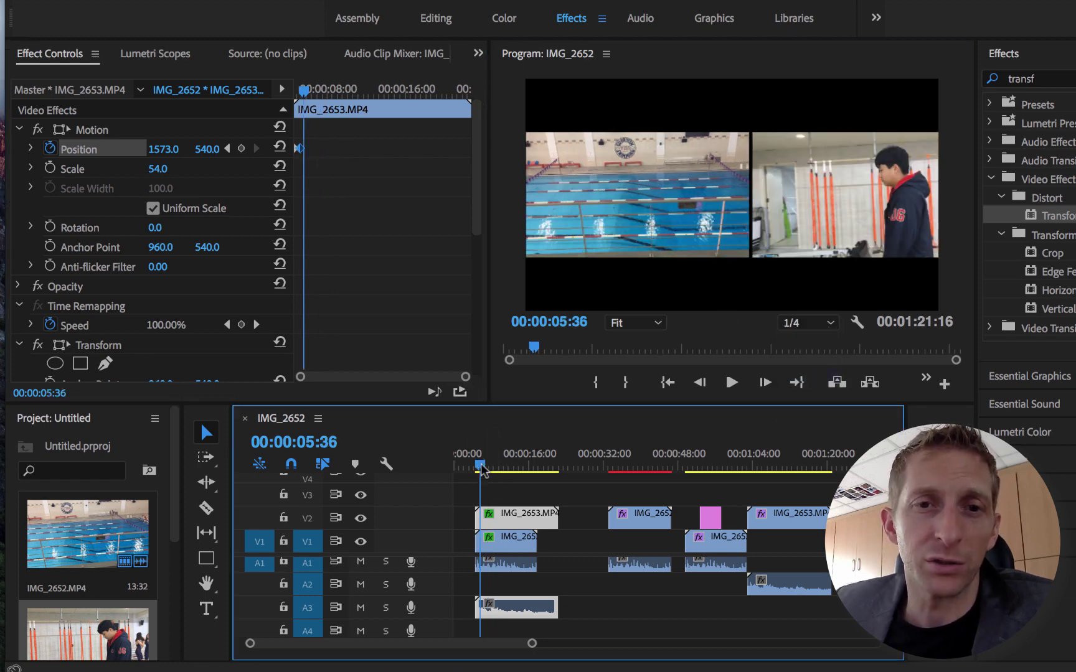
click(518, 545)
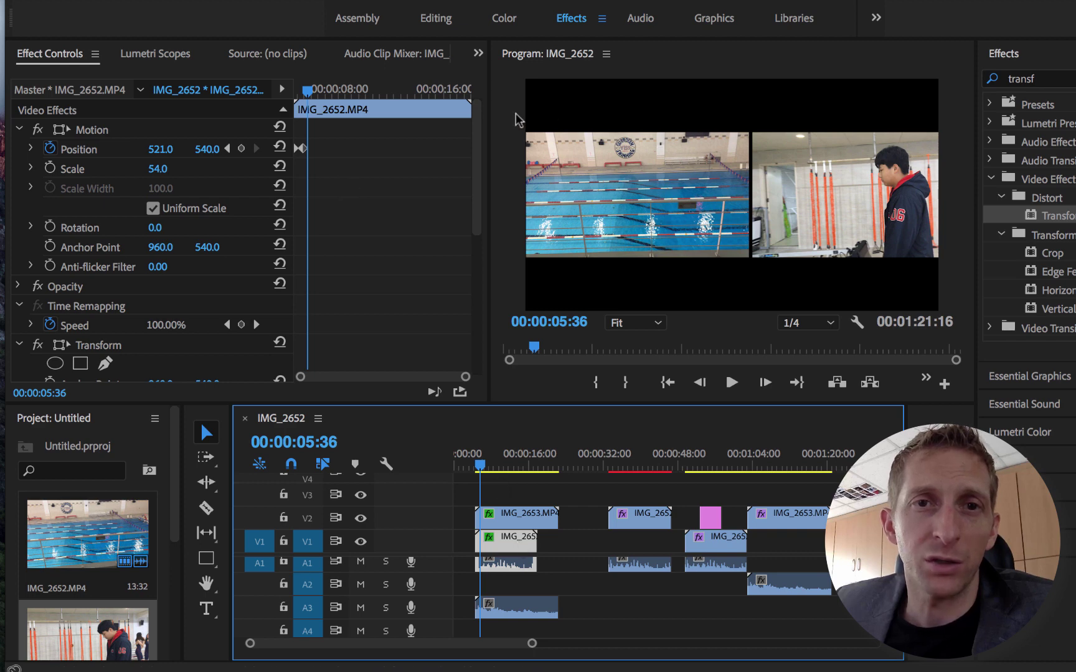
drag(308, 90, 285, 94)
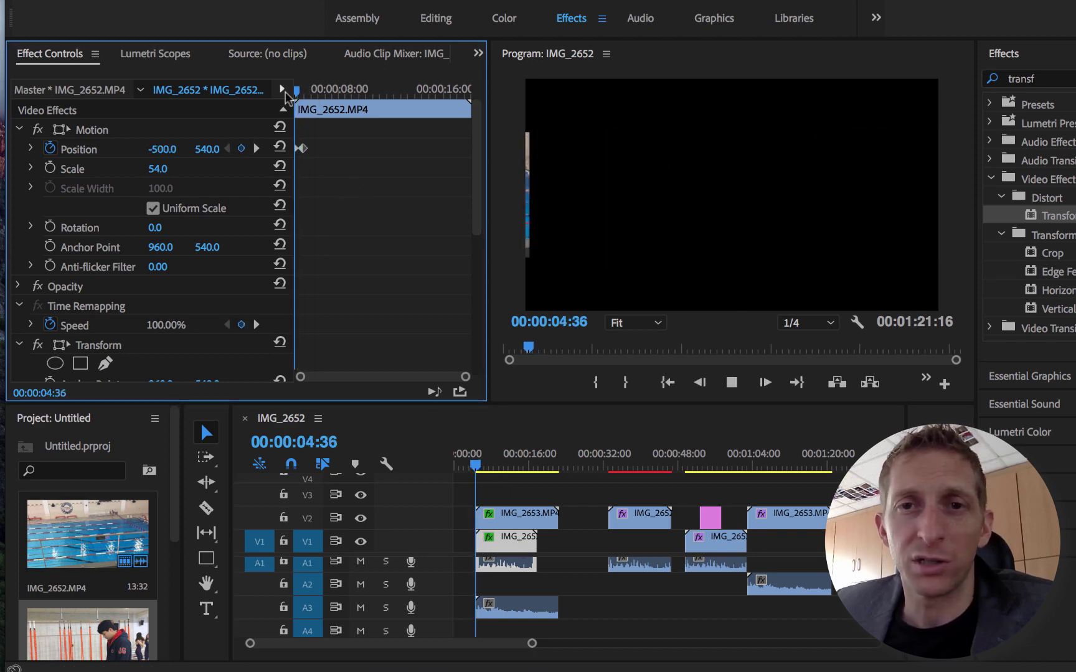
key(space)
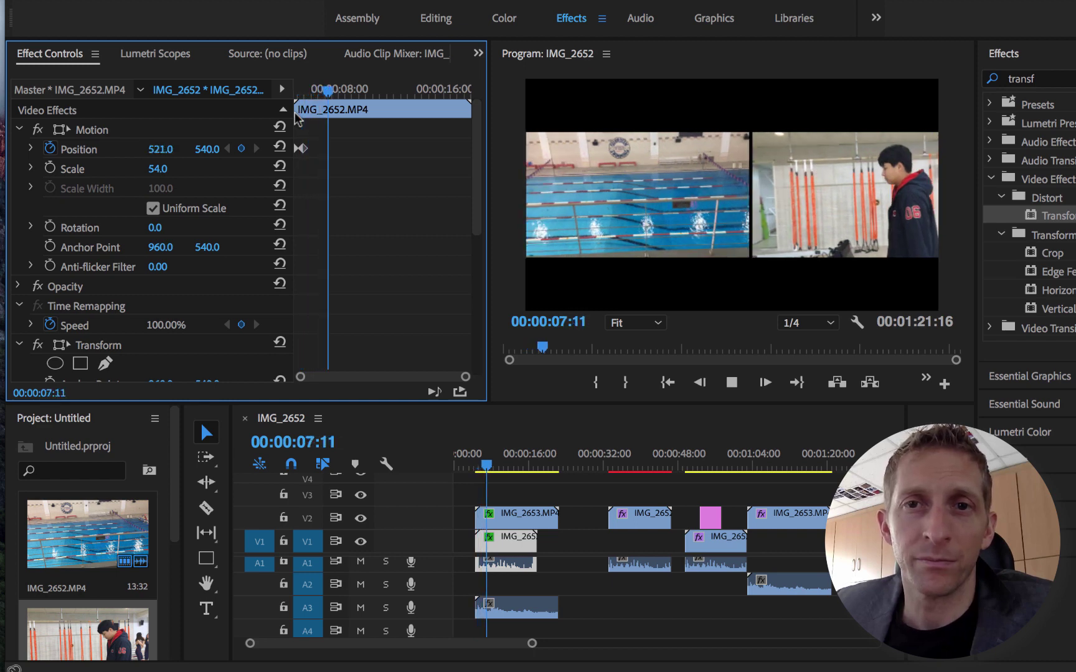
key(space)
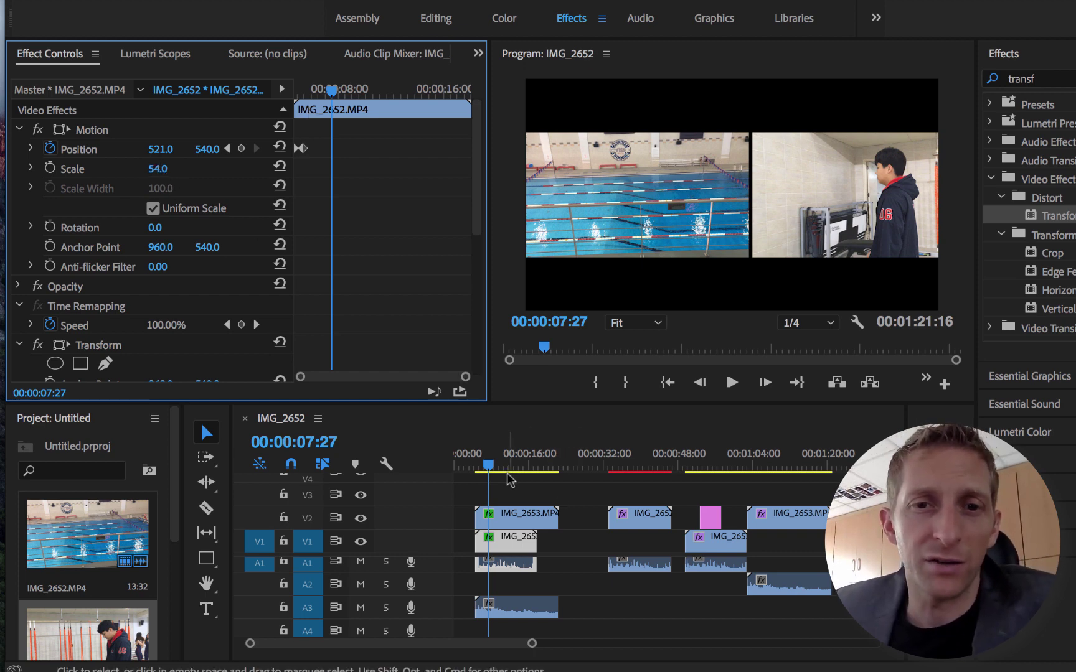
Step: Keyframe the pool clip's Scale at 54 at 08:23, shrinking it toward zero by 09:18
click(492, 467)
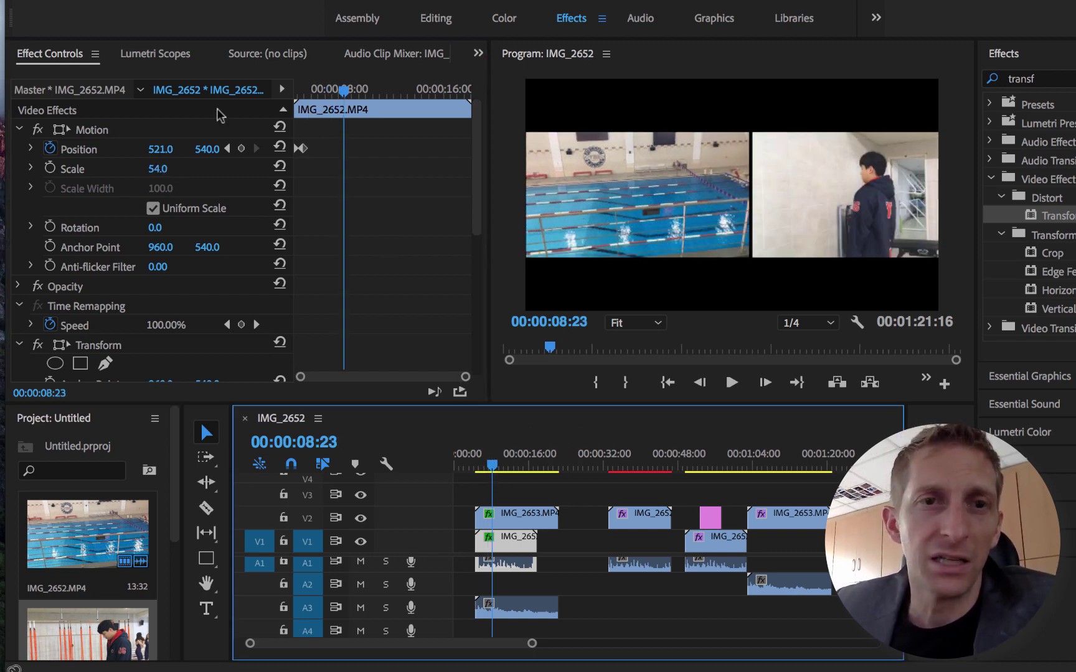
click(50, 168)
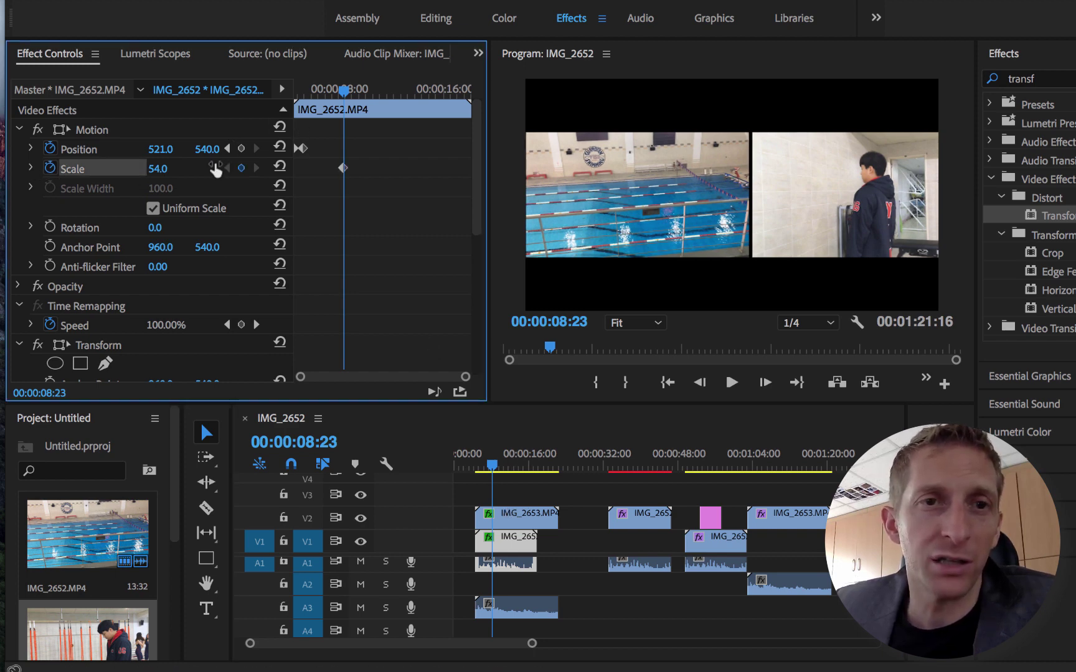
drag(158, 168, 124, 168)
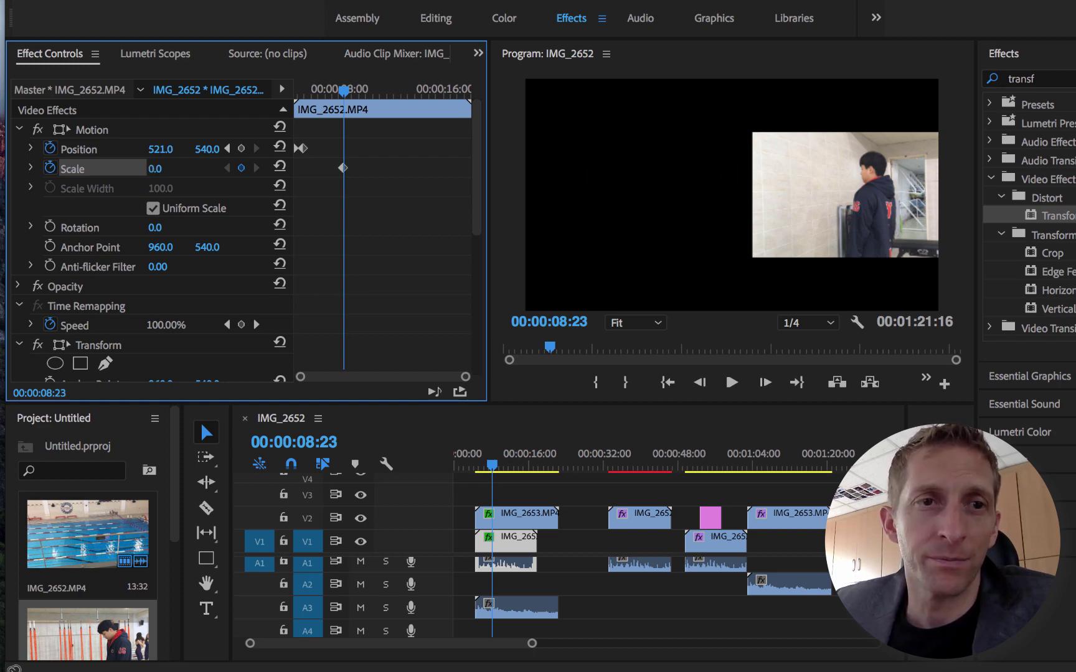
drag(173, 171, 205, 177)
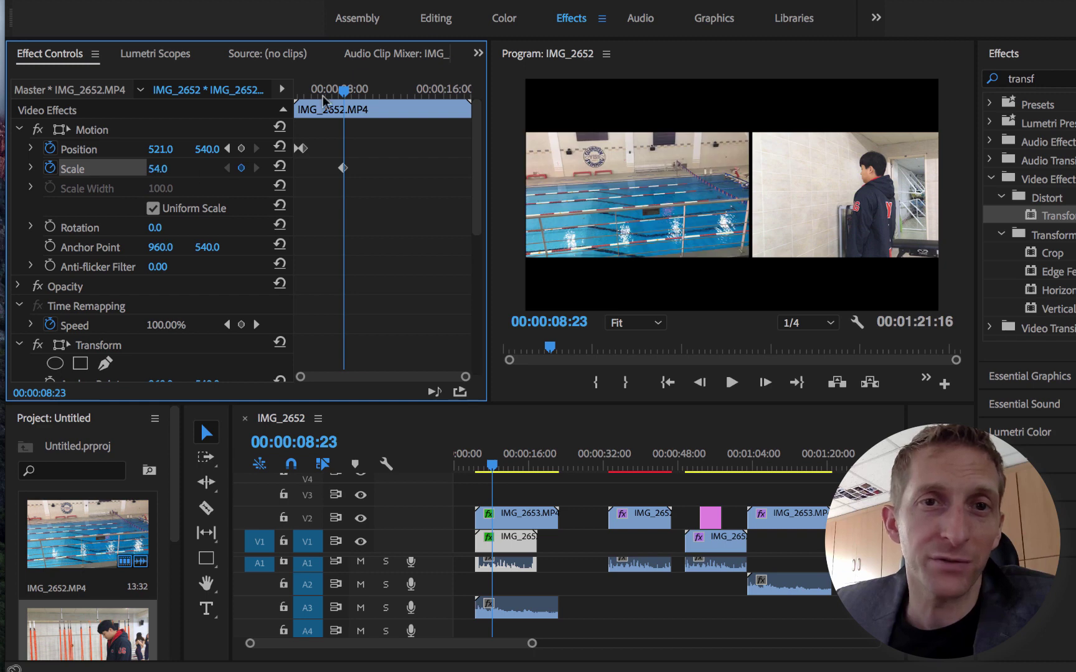
drag(352, 94, 359, 95)
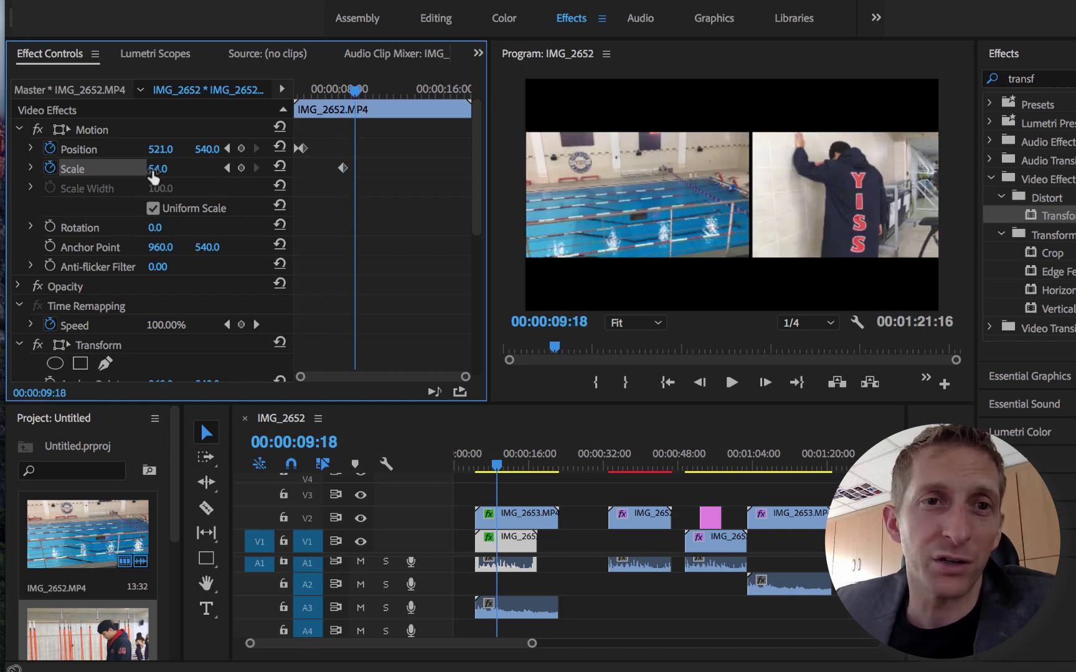
drag(161, 176, 127, 176)
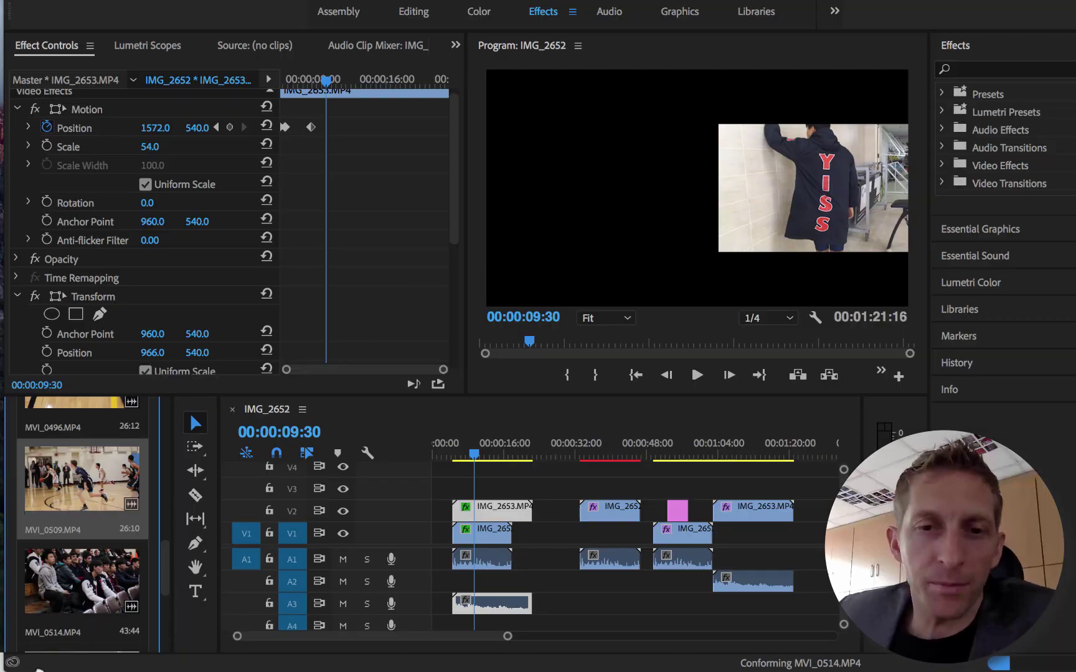
Step: Add the MVI_0509 basketball clip on V3 and slide its position to the left
drag(80, 480, 473, 498)
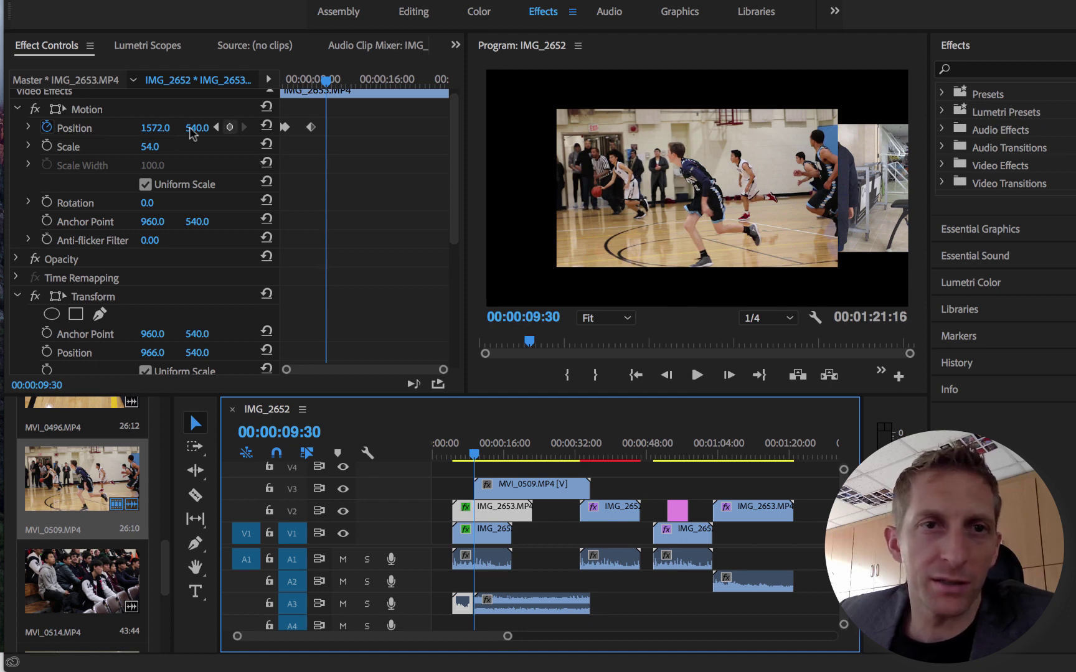
drag(155, 128, 146, 128)
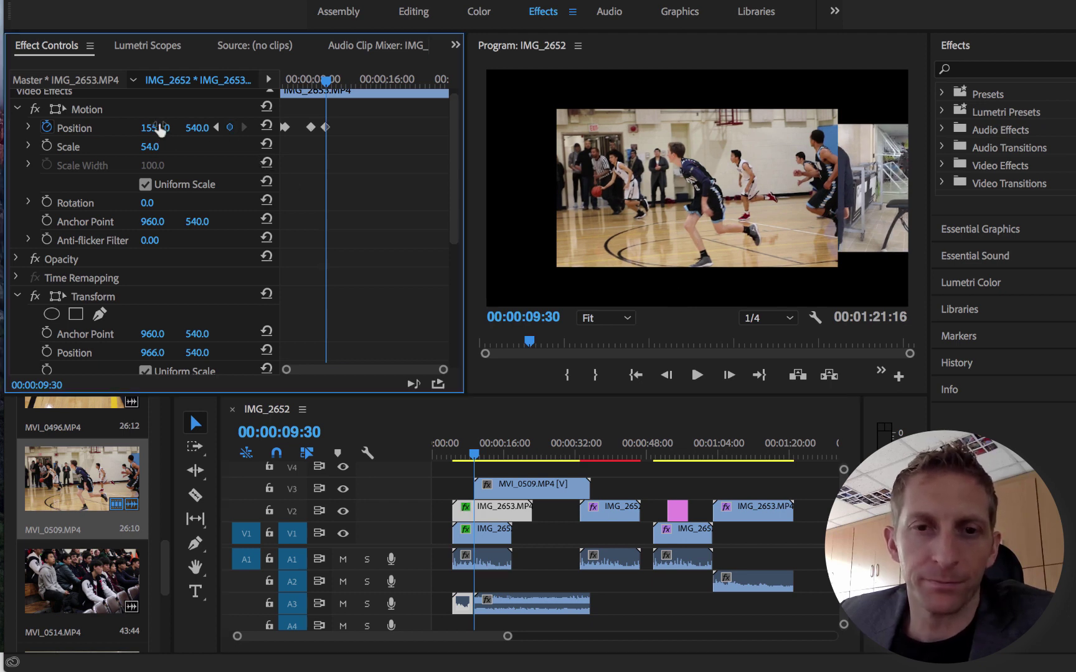
click(529, 489)
drag(152, 137, 97, 160)
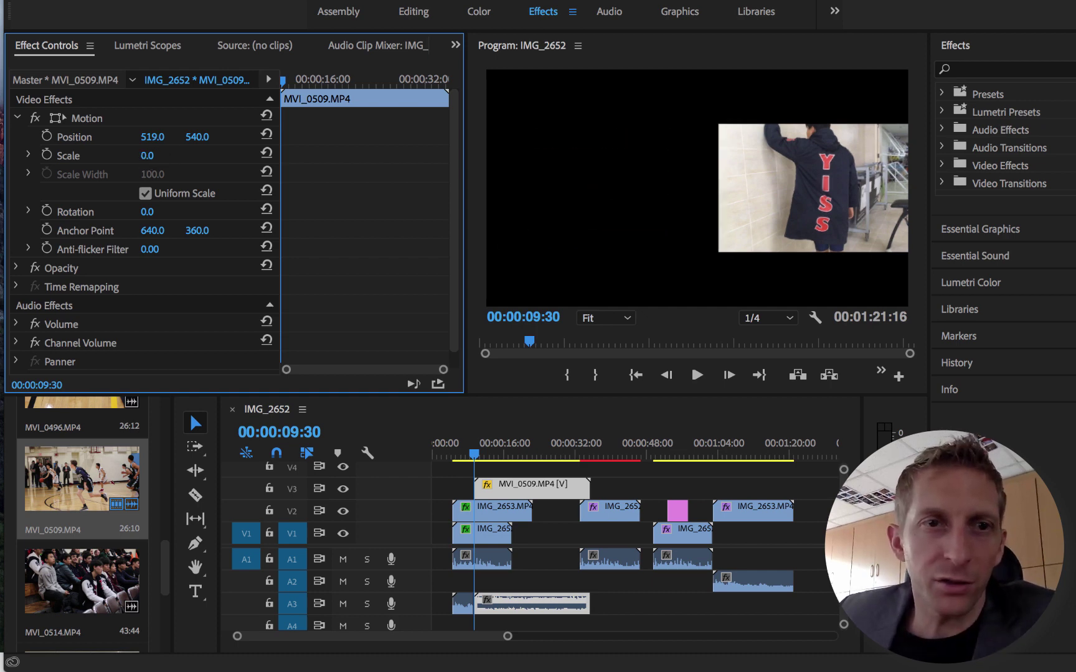
Step: Keyframe the basketball clip's Scale from 0 up to 82 by 00:00:10:45
click(47, 154)
drag(284, 81, 292, 91)
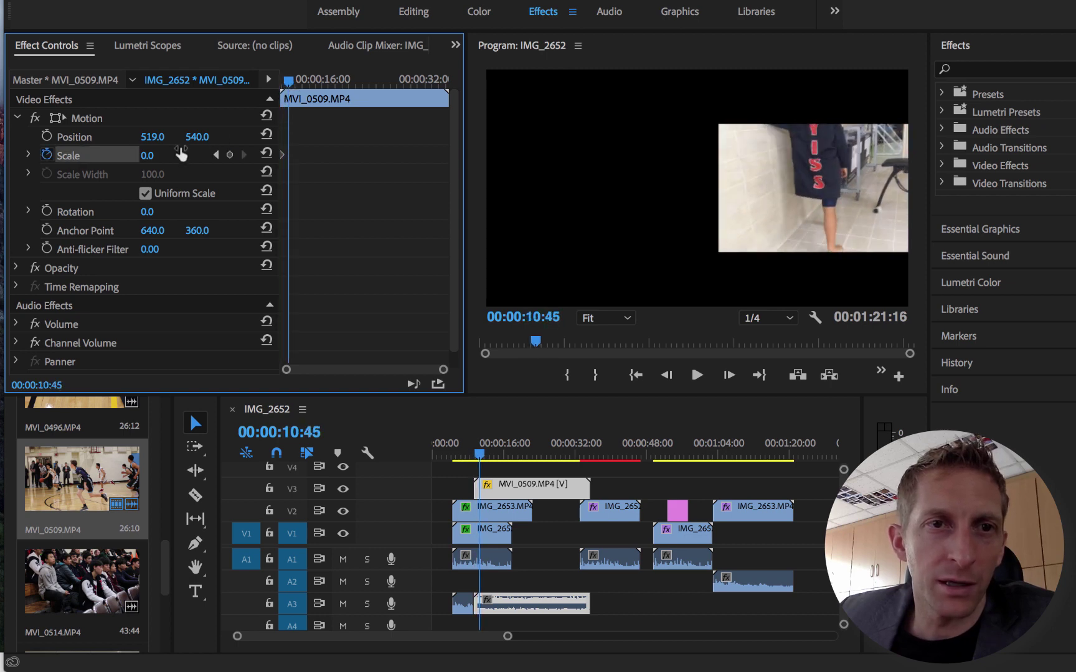
click(147, 155)
text(1)
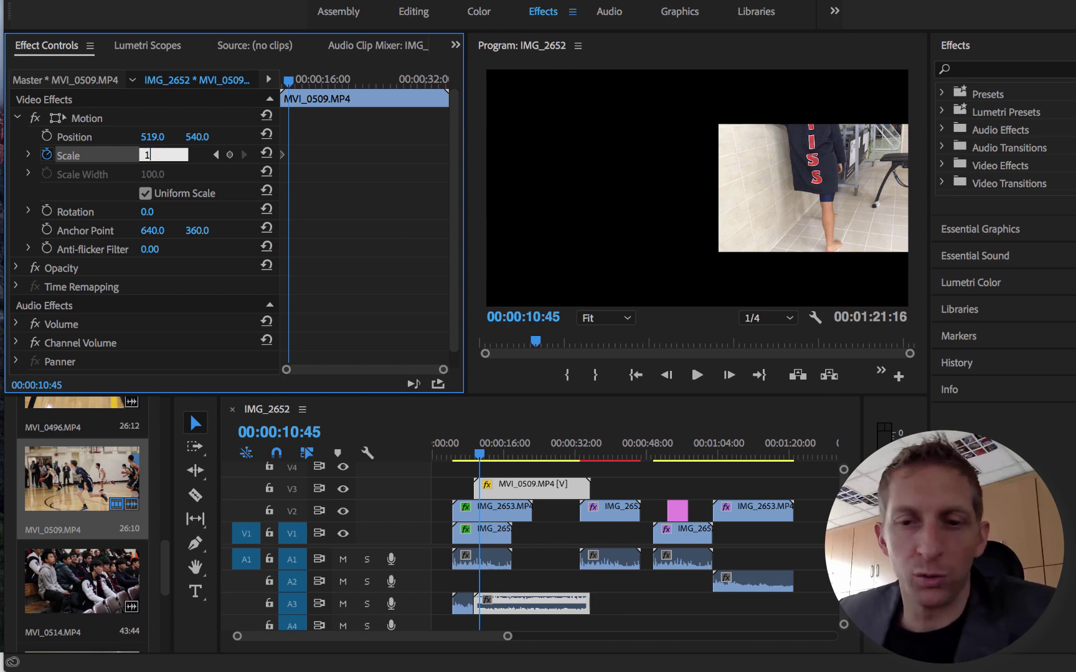
text(00)
key(Return)
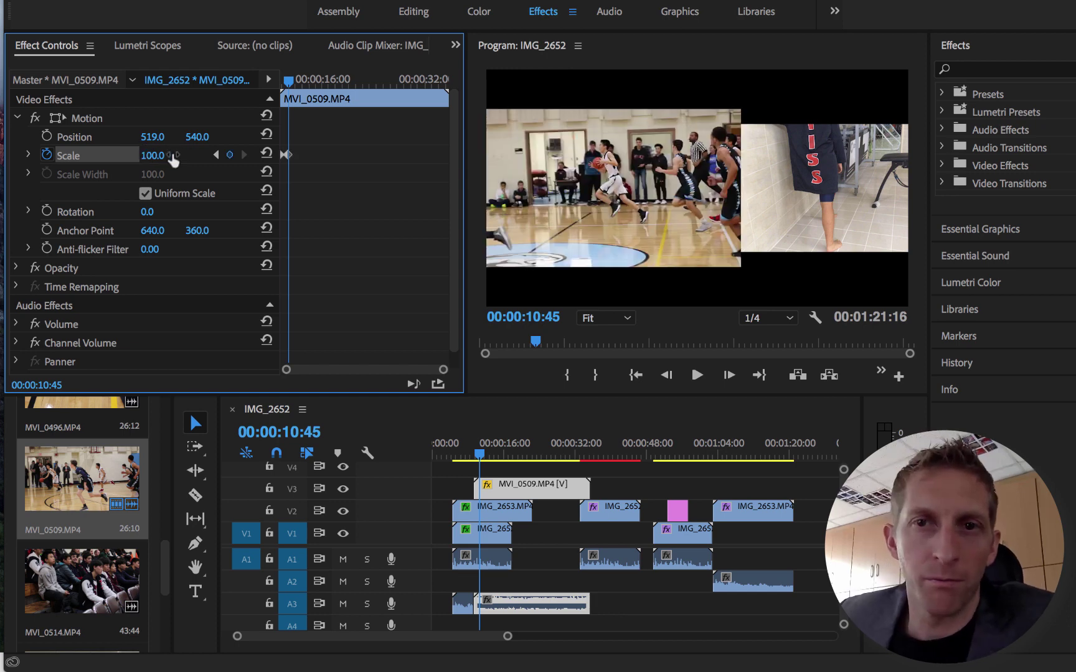
drag(180, 158, 167, 157)
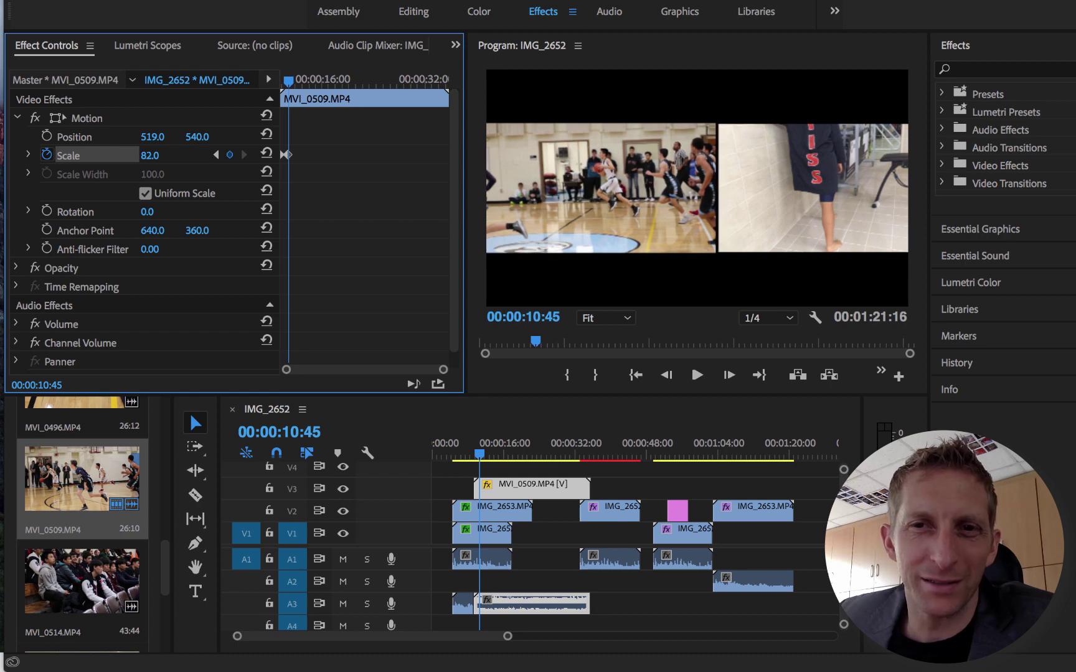
Step: Scrub back through the basketball panel's Scale animation from 0.0 to 82.0
click(462, 454)
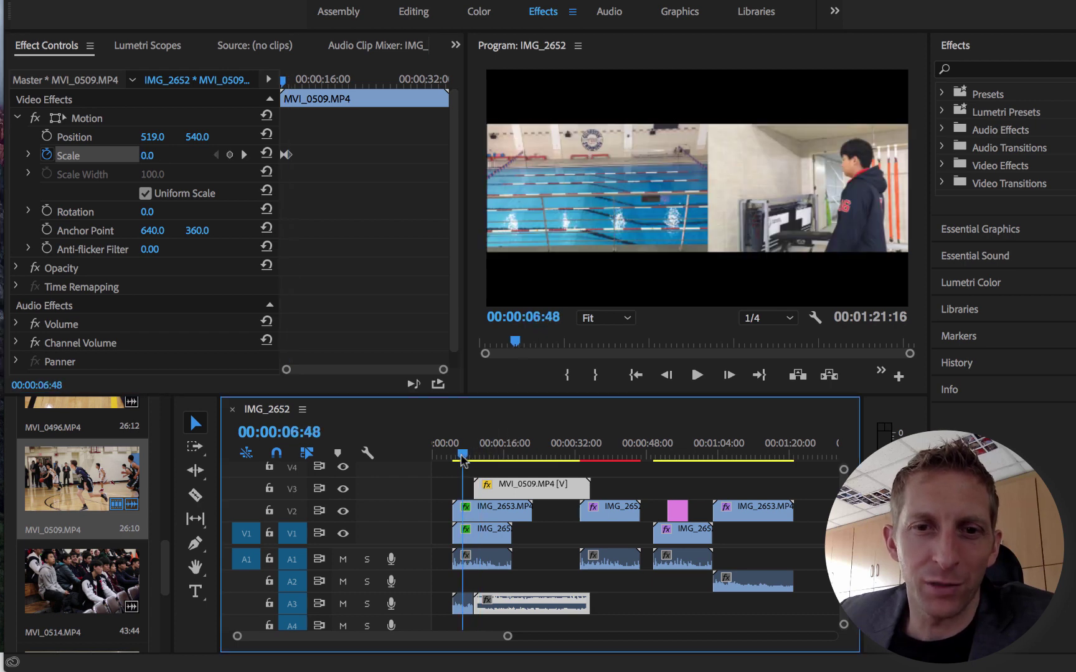
drag(461, 456, 455, 457)
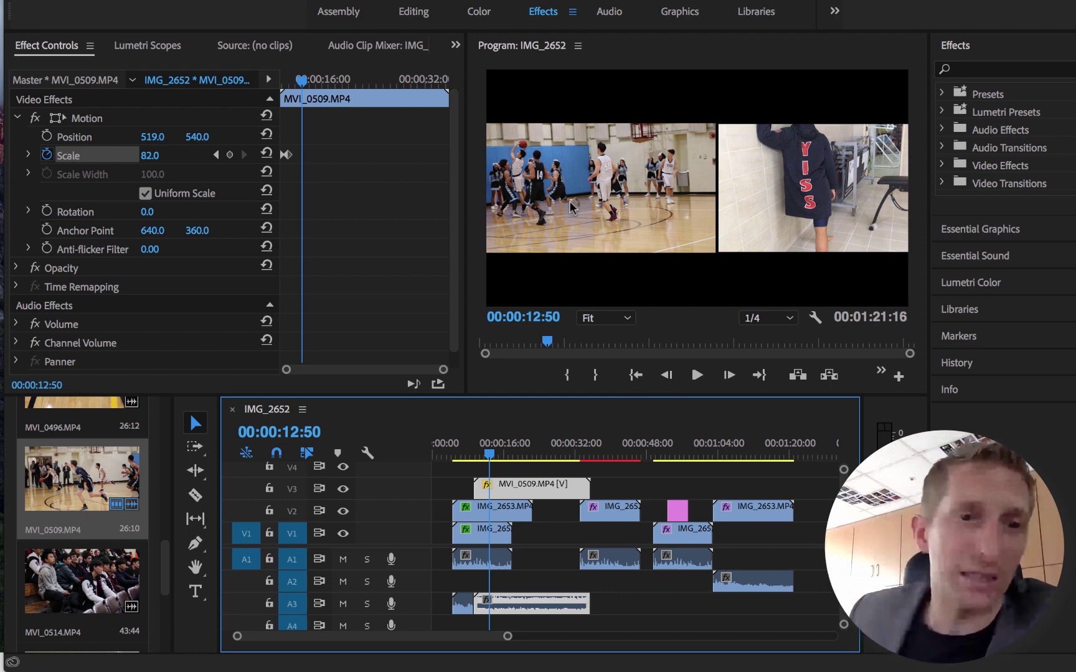
Step: Expand the basketball clip's Opacity effect to show its mask tools, Opacity and Blend Mode
scroll(94, 307, down, 1)
scroll(93, 307, up, 1)
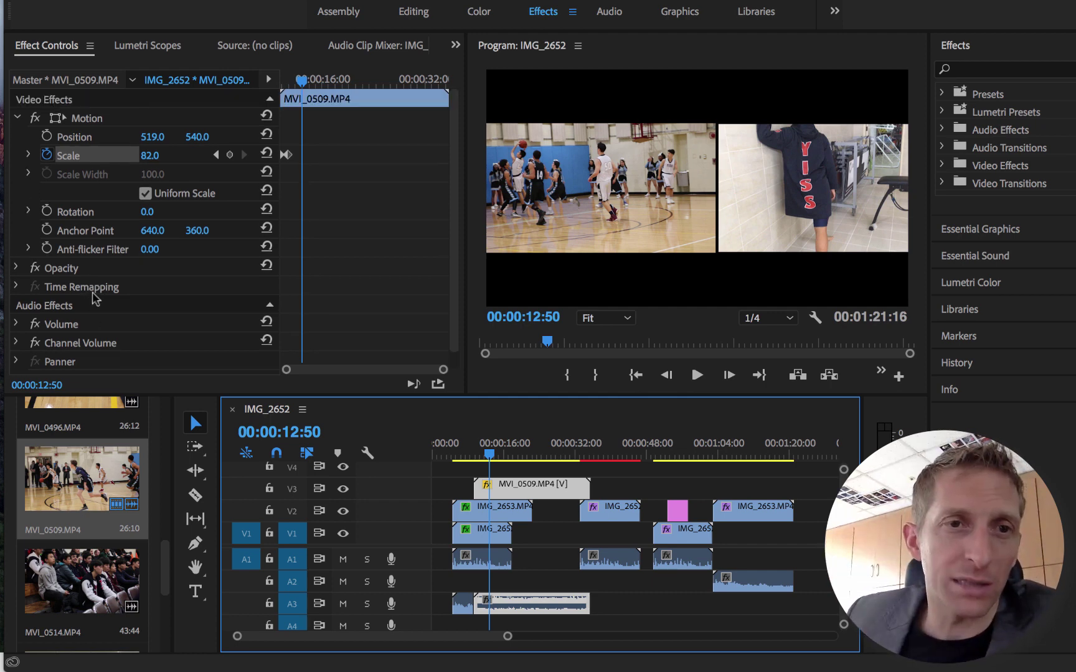
scroll(92, 292, down, 1)
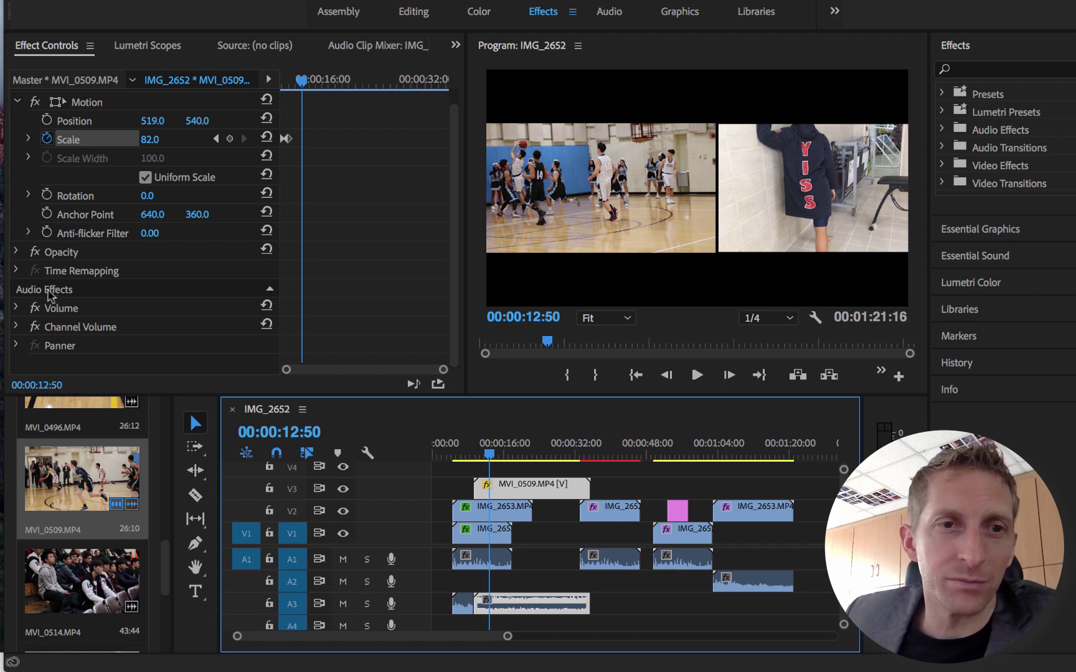
click(62, 254)
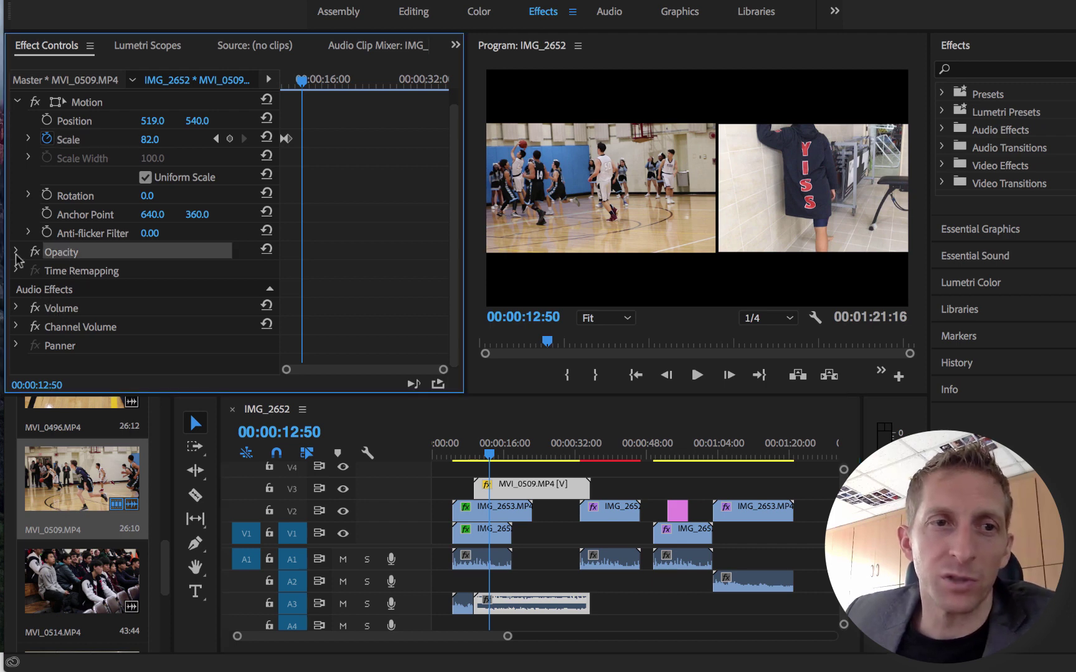
click(15, 253)
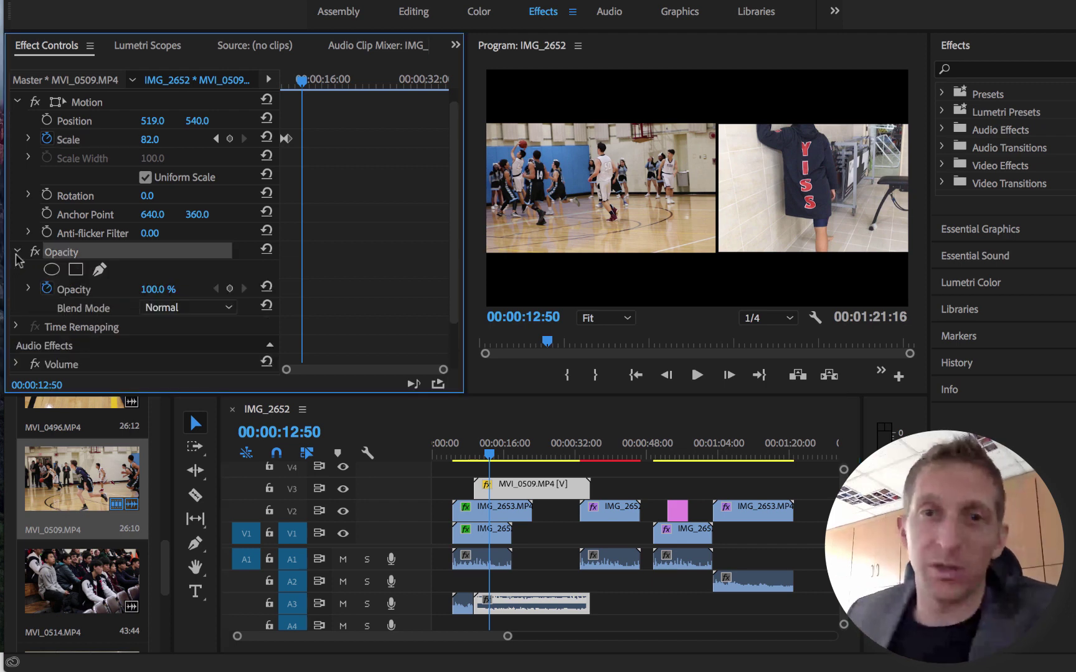
click(522, 284)
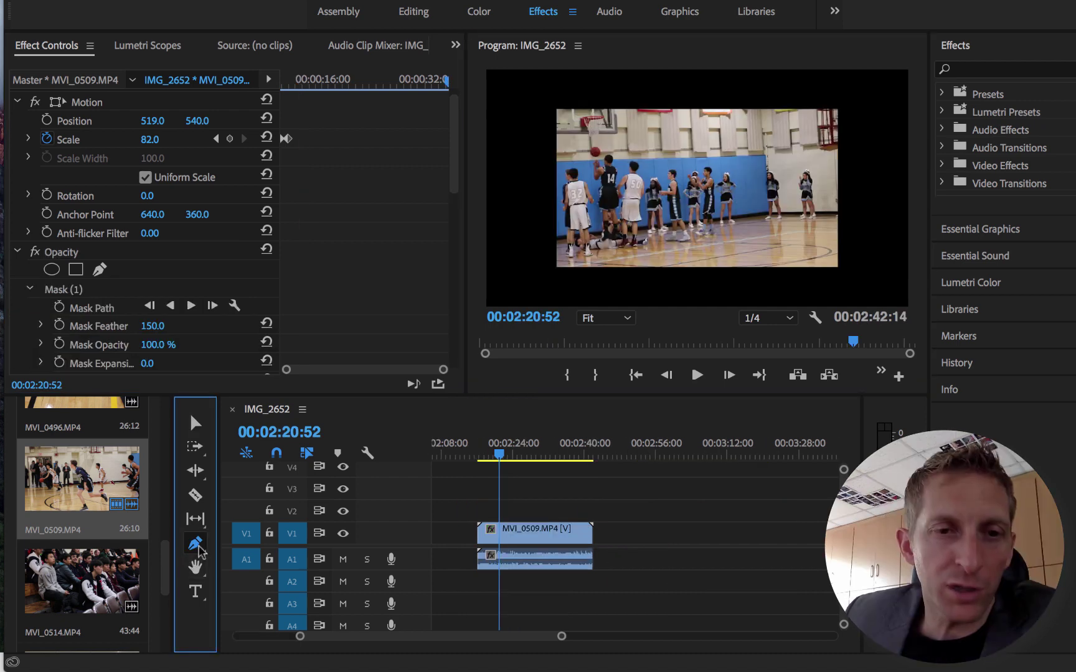
Step: Draw two red rectangles with the Rectangle tool, over the upper-left and lower-right of the video
click(195, 543)
click(249, 561)
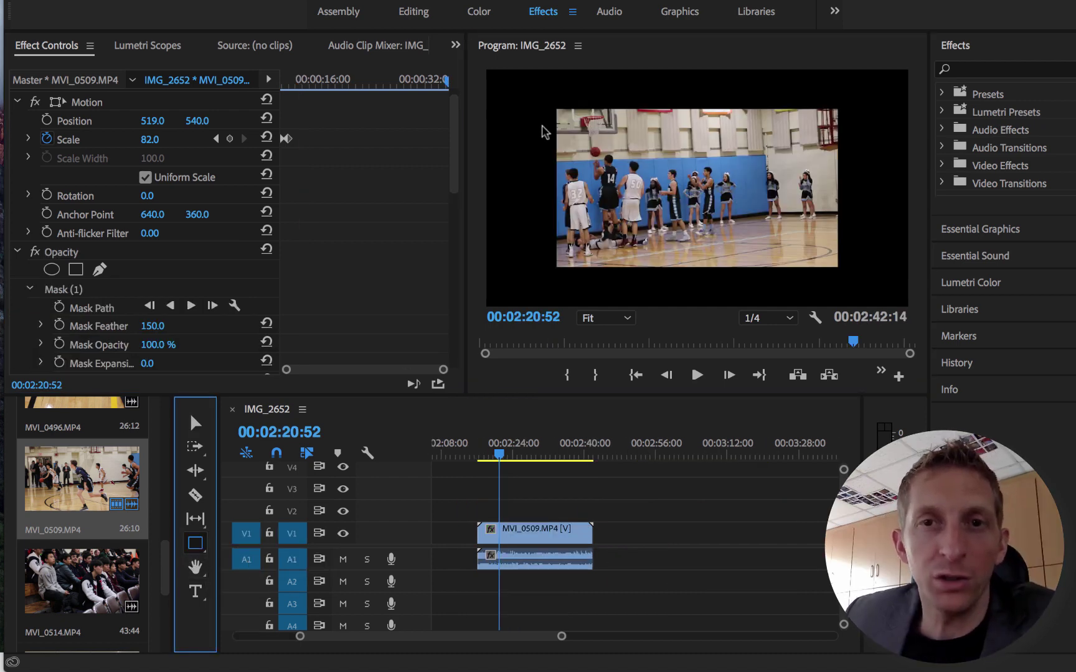
click(592, 140)
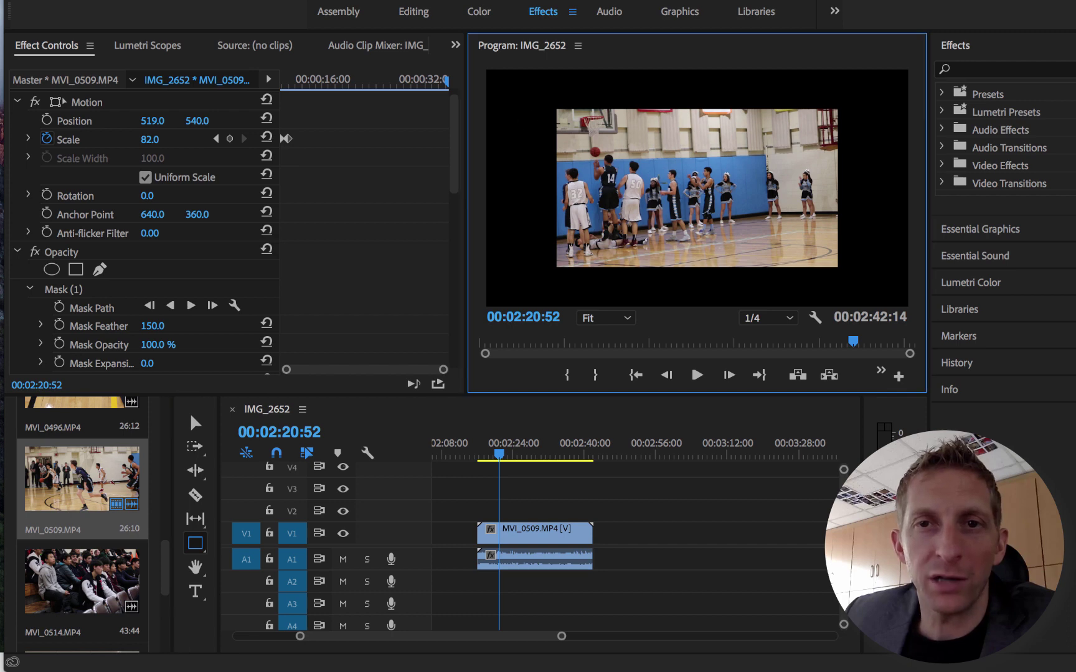
click(536, 485)
click(526, 533)
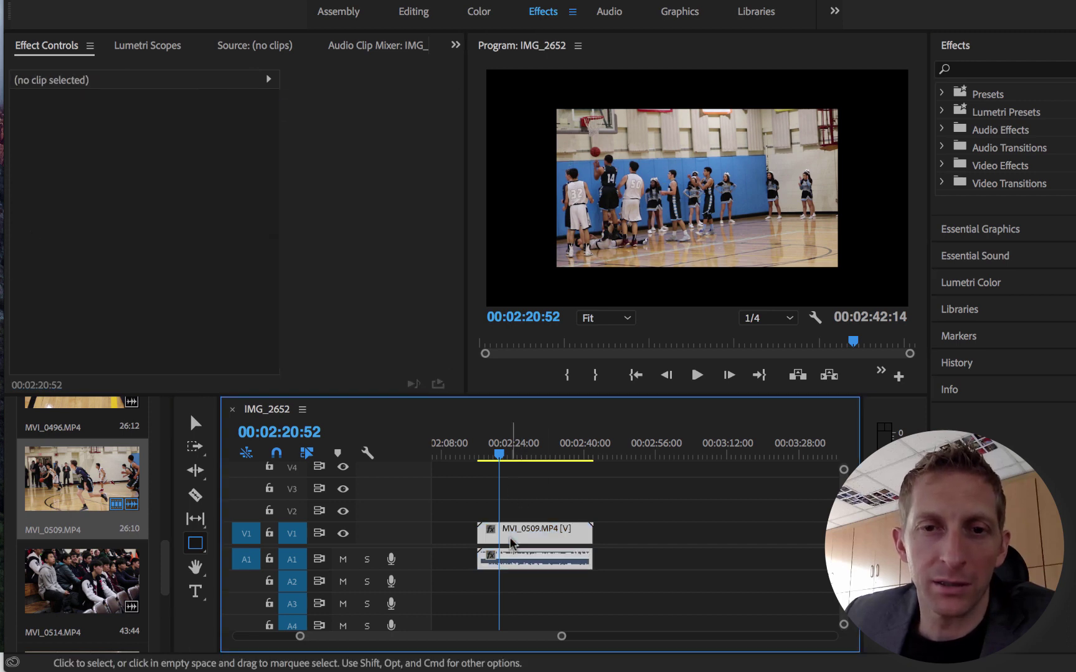
drag(528, 138, 642, 201)
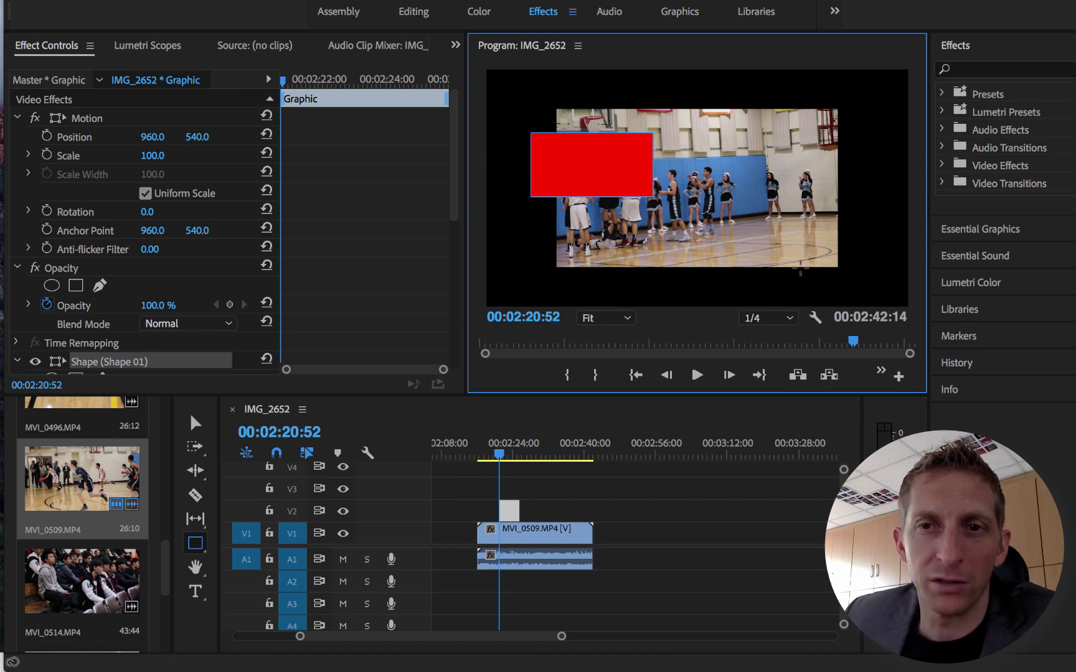
mouse_move(812, 275)
mouse_down()
mouse_move(613, 170)
mouse_move(634, 174)
mouse_up()
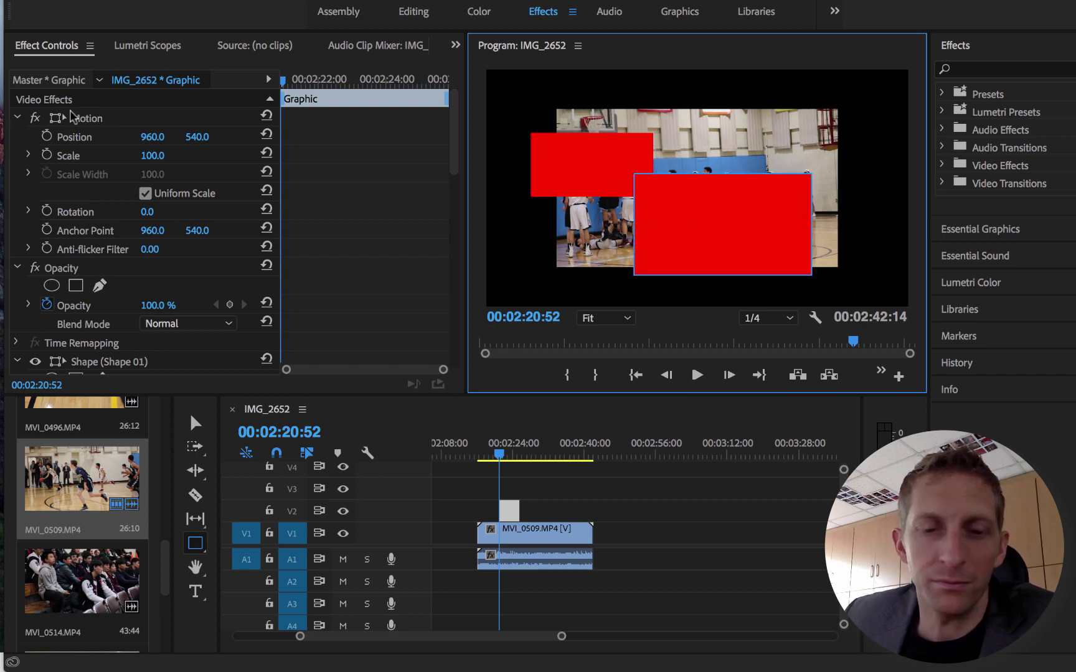
Step: Select the first rectangle, move its anchor point, and enlarge it up and to the right
key(v)
click(565, 169)
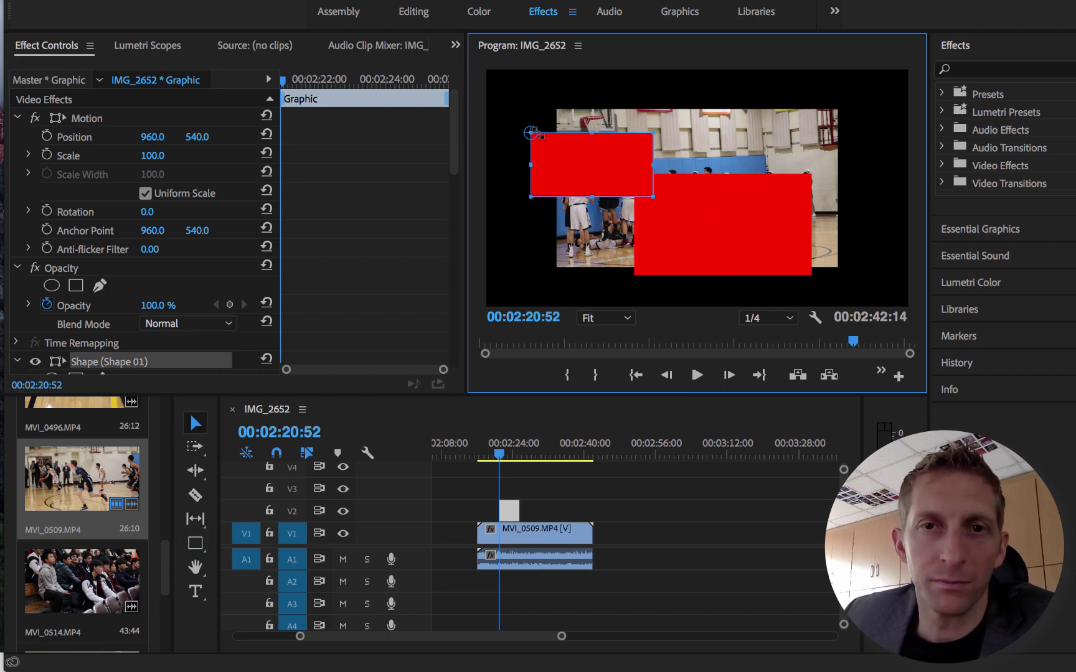
drag(531, 134, 599, 158)
drag(654, 133, 707, 103)
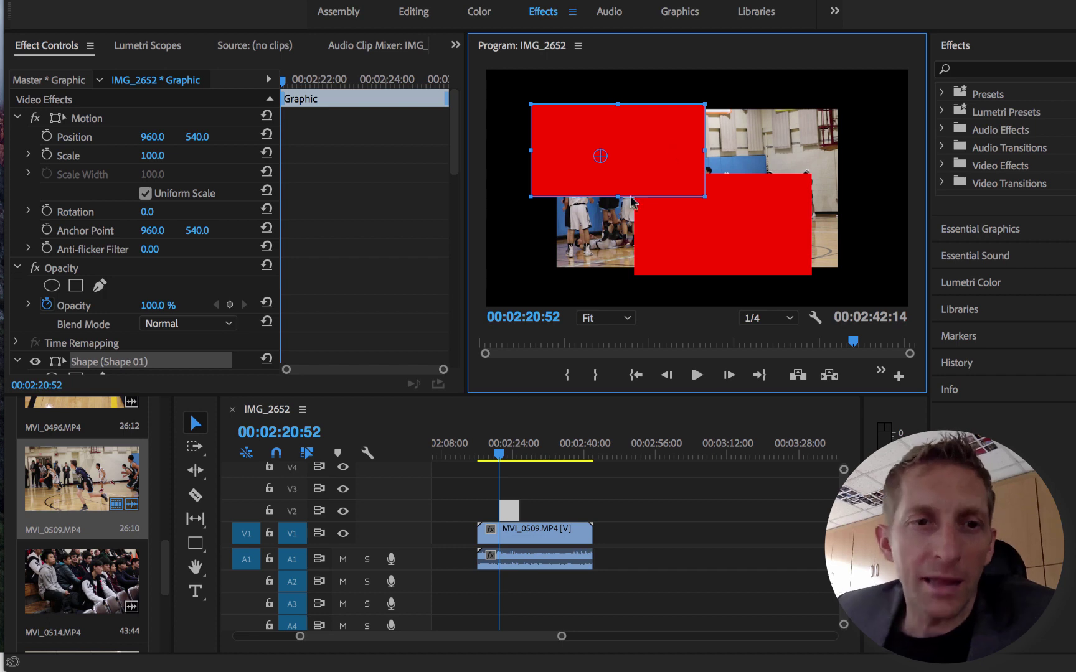
scroll(175, 349, down, 2)
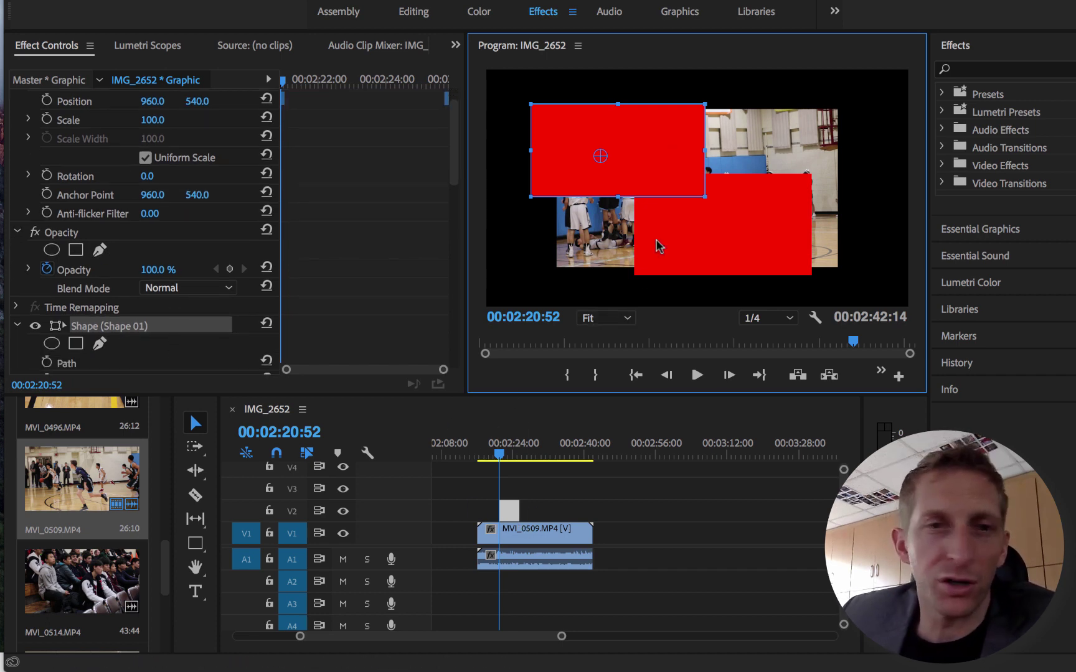
Step: Select the MVI_0509.MP4 clip and set its Blend Mode to Darken
click(512, 536)
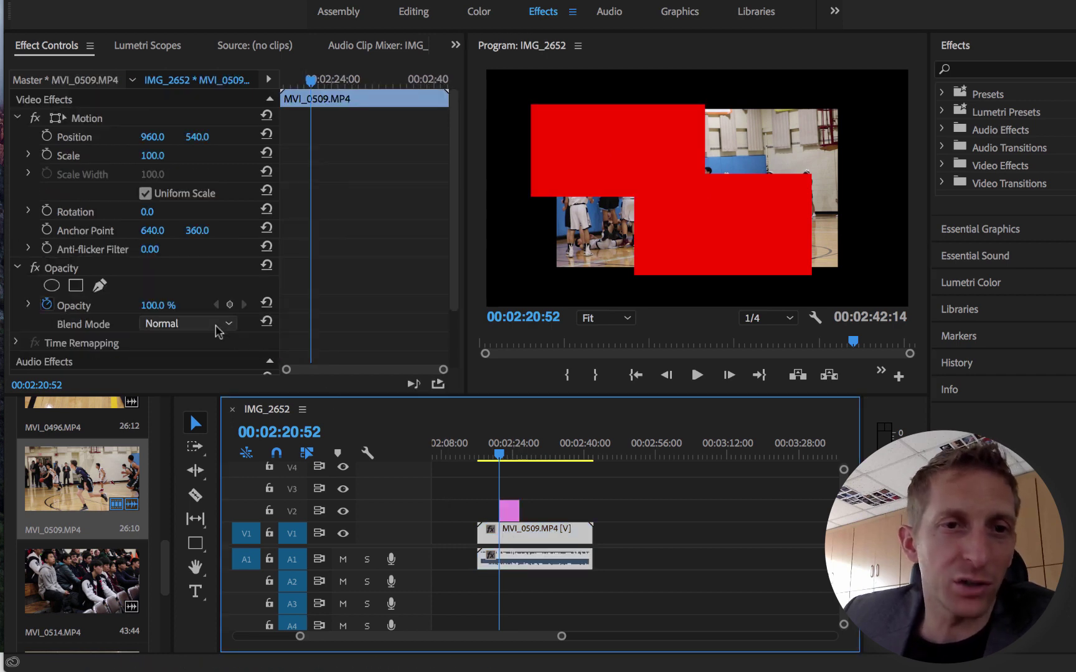
scroll(187, 324, down, 7)
scroll(187, 324, up, 1)
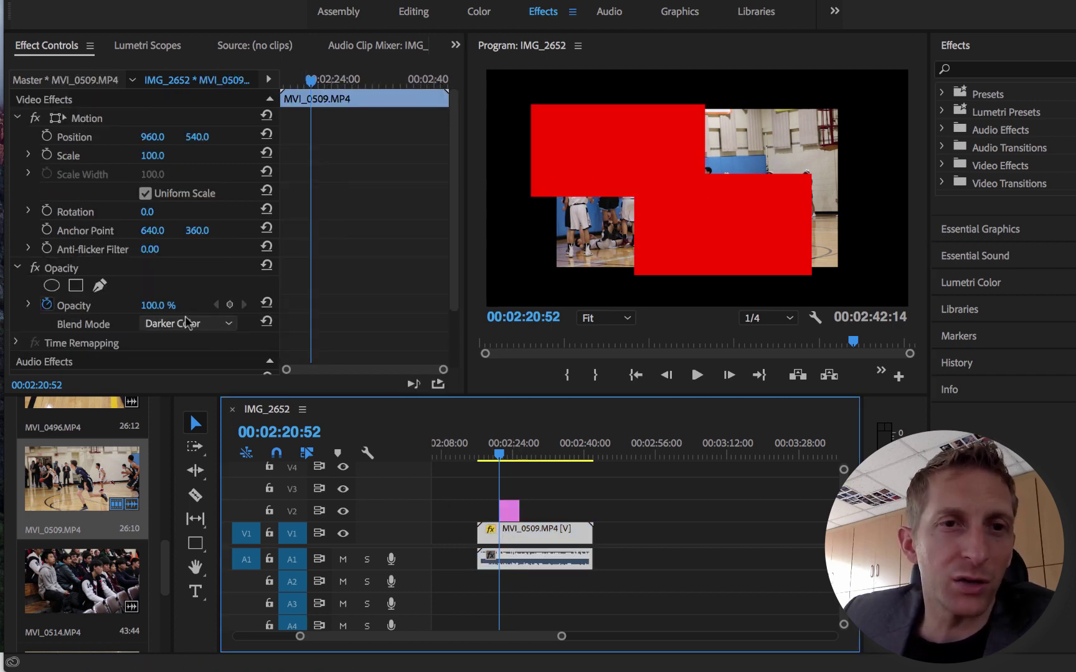
scroll(187, 322, up, 4)
scroll(179, 260, down, 3)
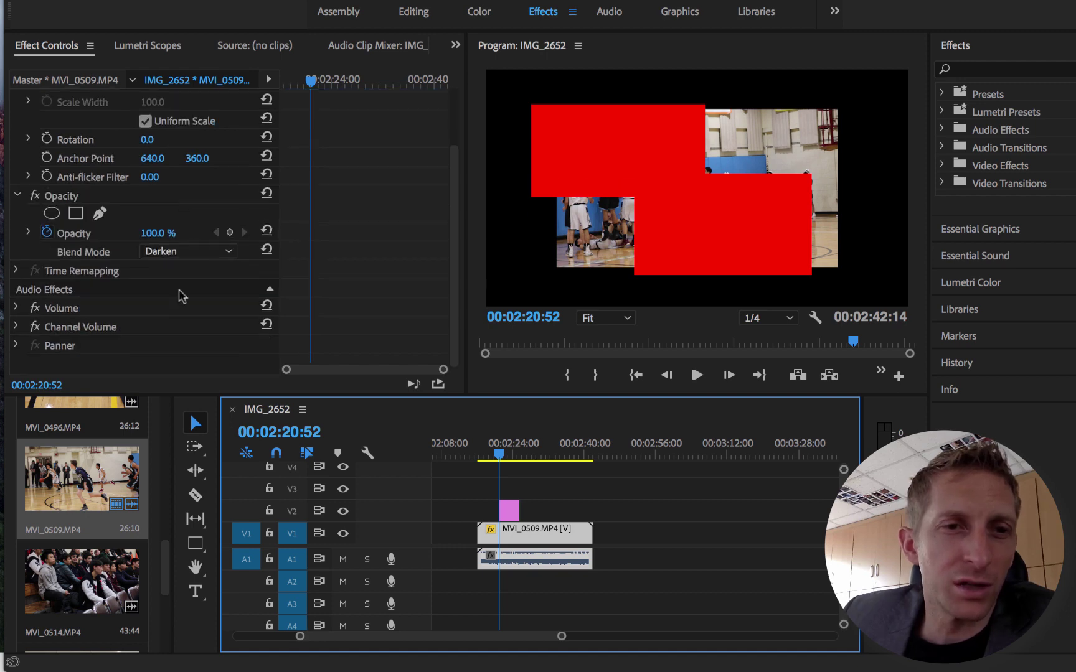
click(112, 331)
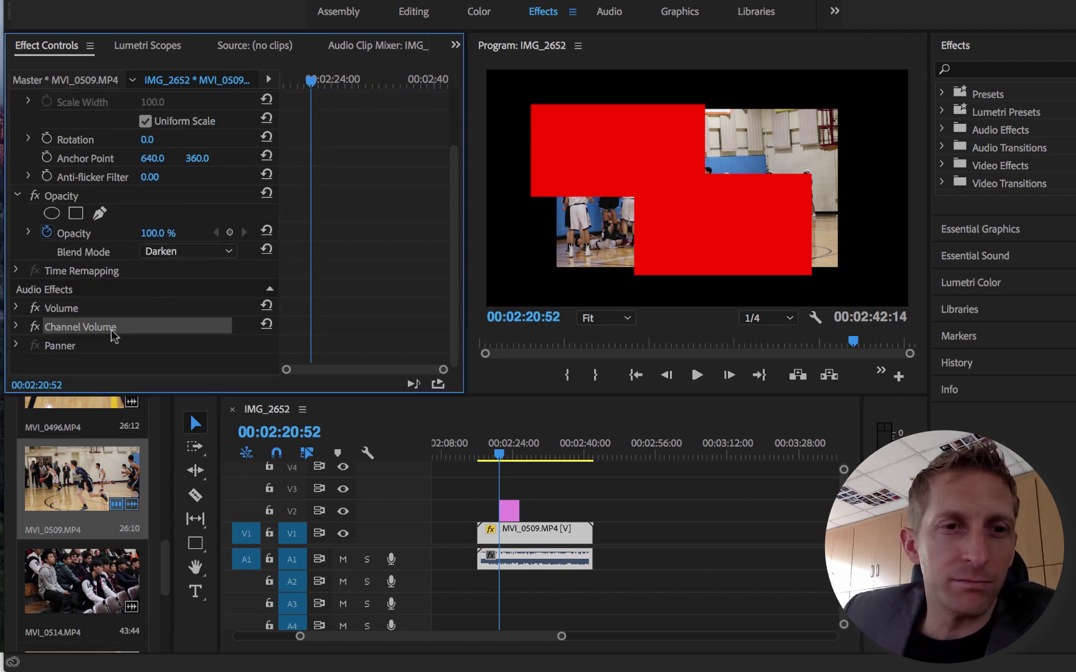
Step: Search the Effects panel for Track Matte Key and apply it to the basketball clip
click(1022, 69)
text(track)
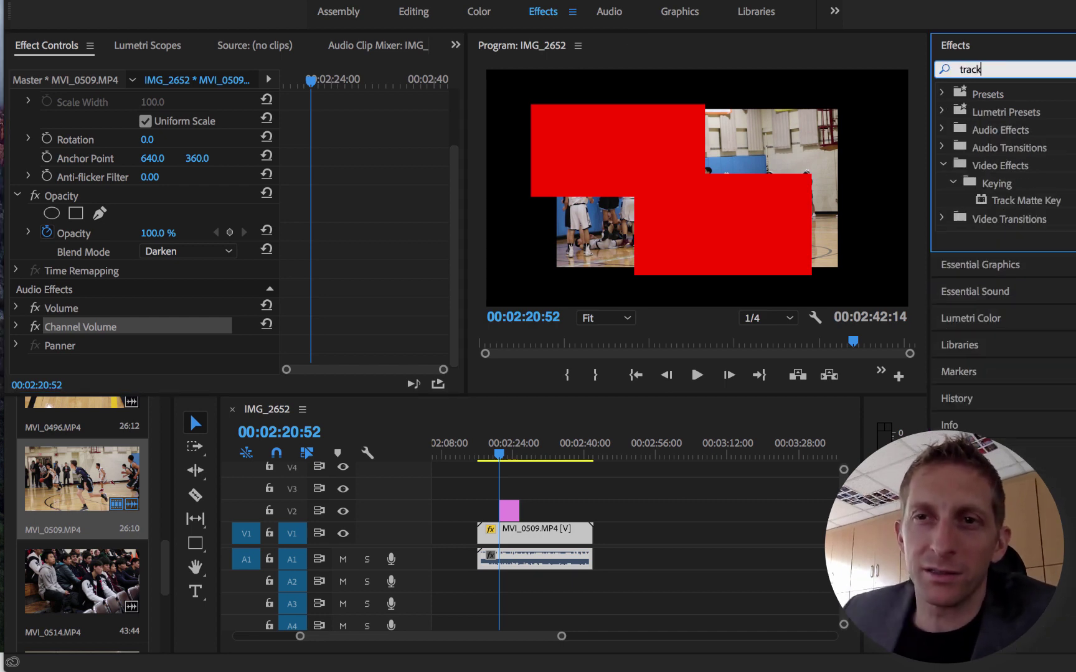
click(1009, 201)
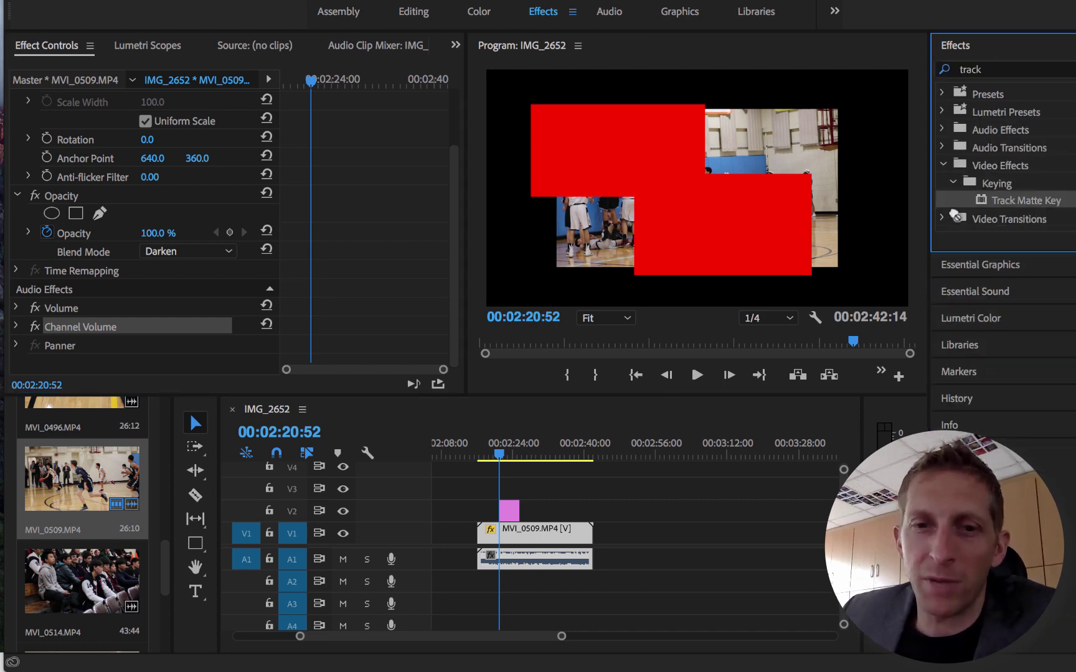
drag(618, 435, 531, 534)
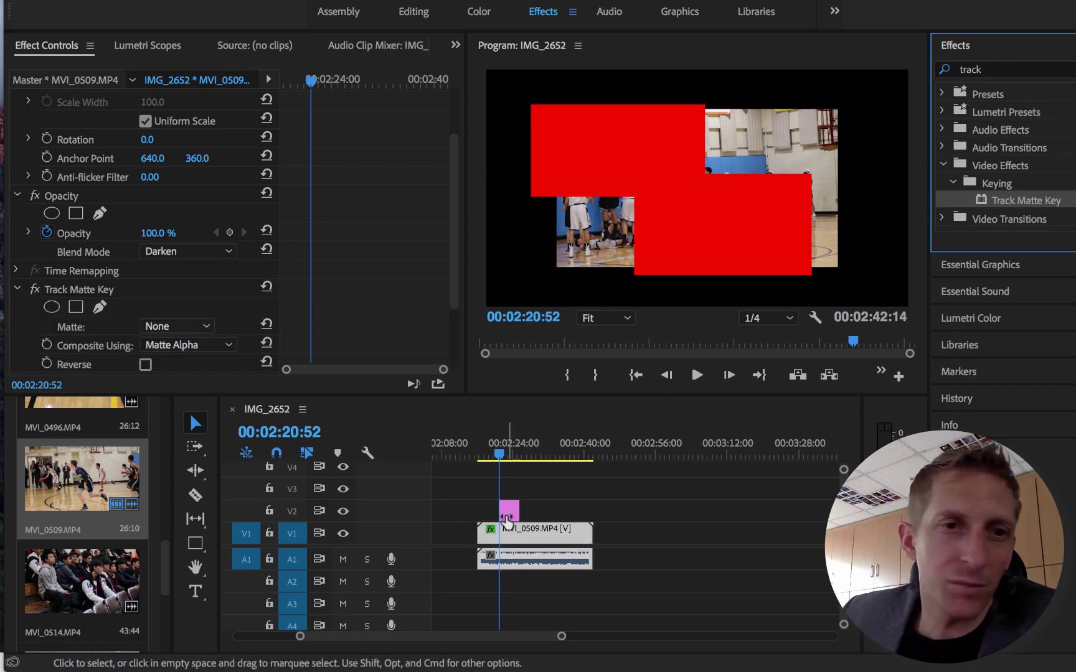
Step: Set the Track Matte Key's Matte track to Video 2
click(184, 329)
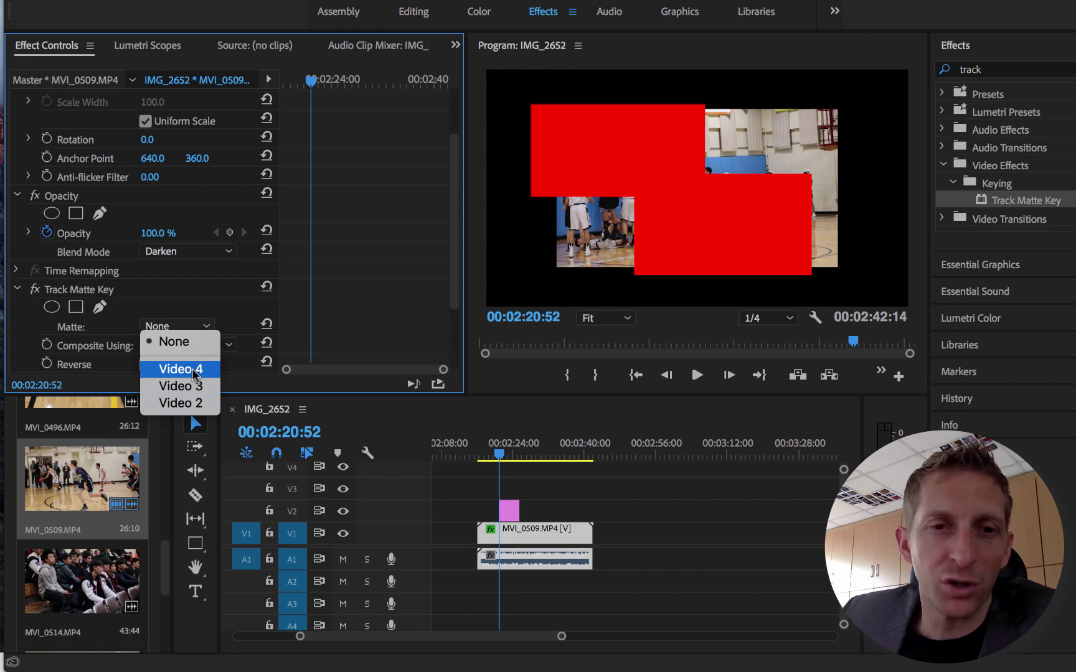
click(180, 369)
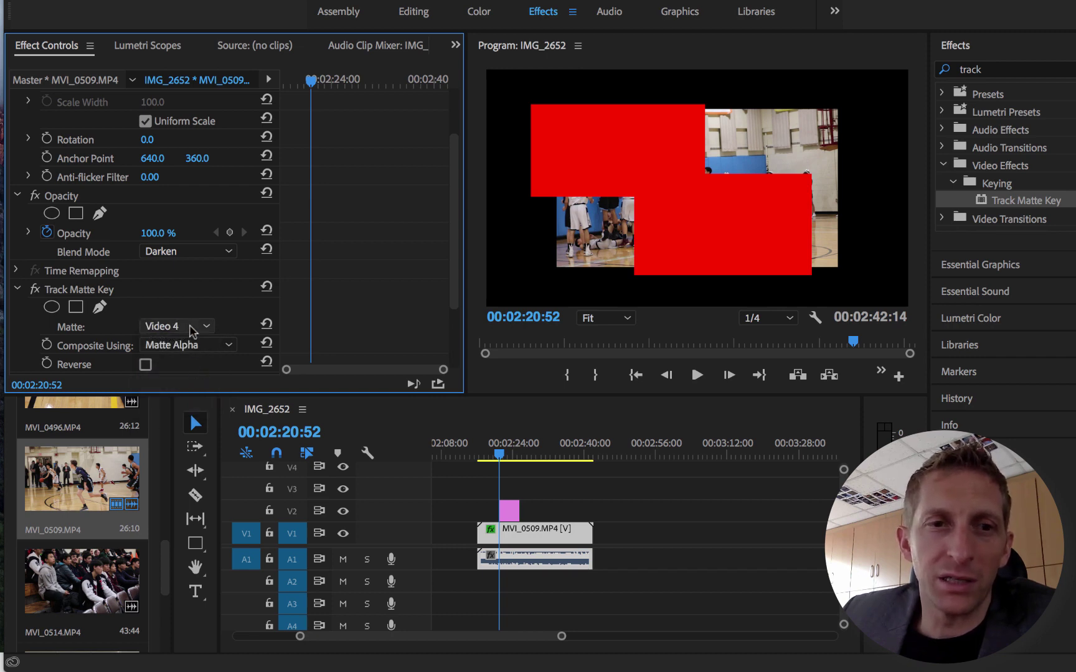
click(181, 327)
click(187, 384)
click(180, 326)
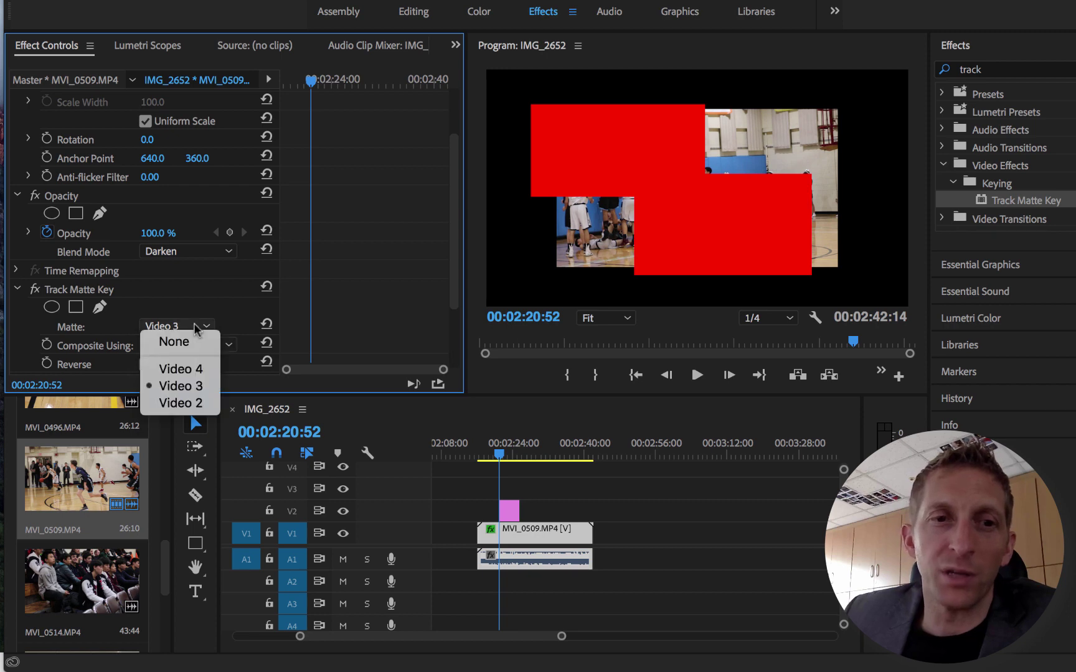
click(200, 402)
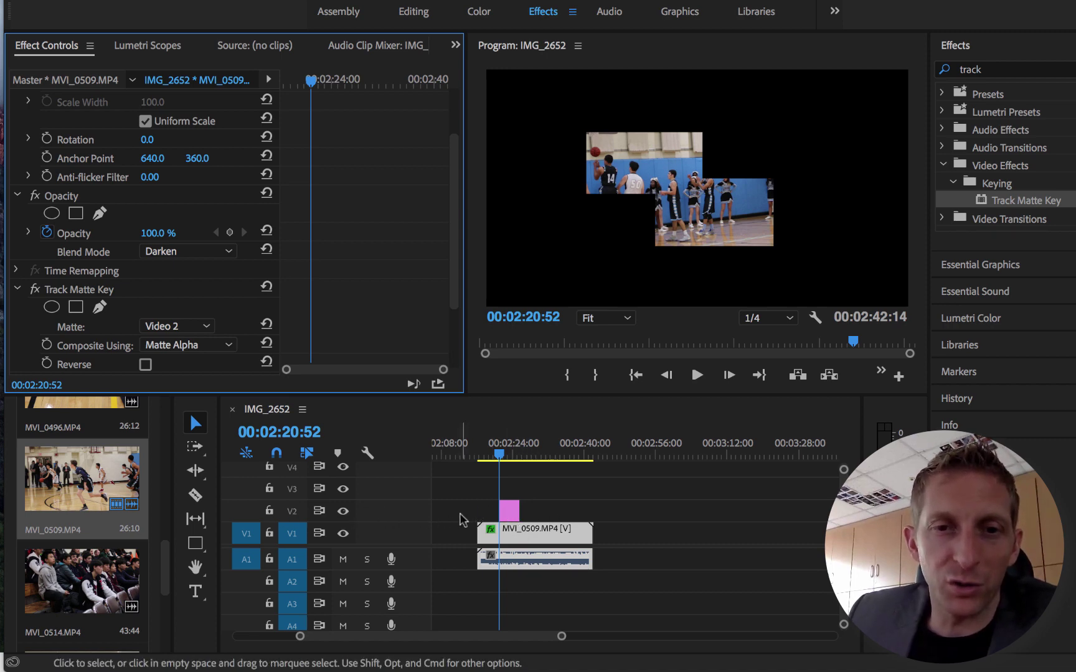
Step: Align the V2 rectangle graphic with the start of the basketball clip on V1
click(507, 511)
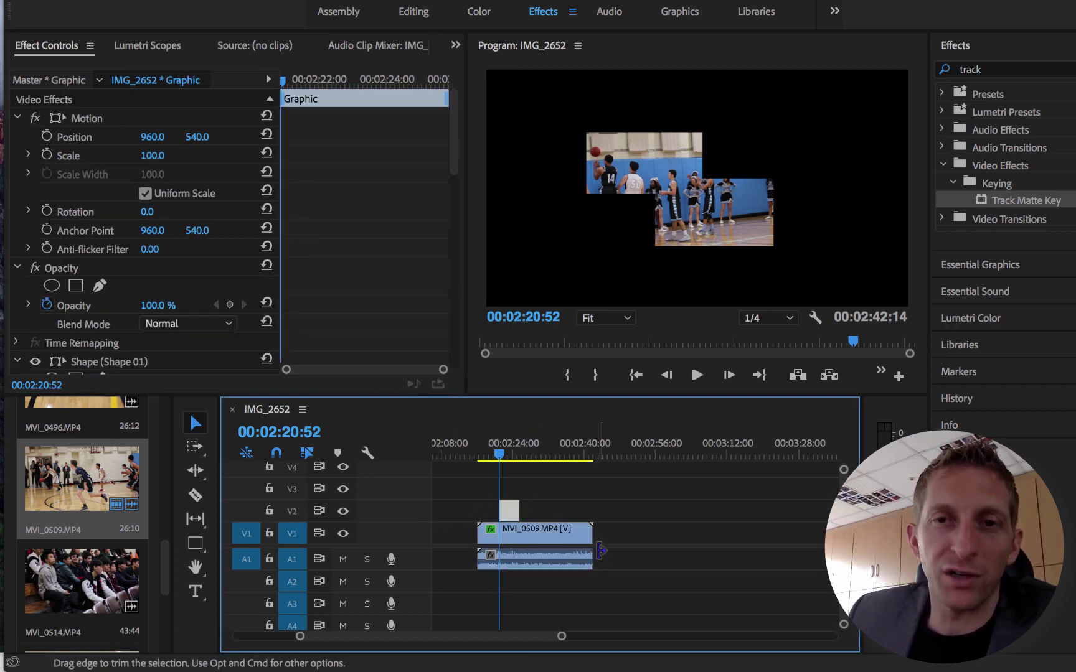
drag(485, 458, 508, 458)
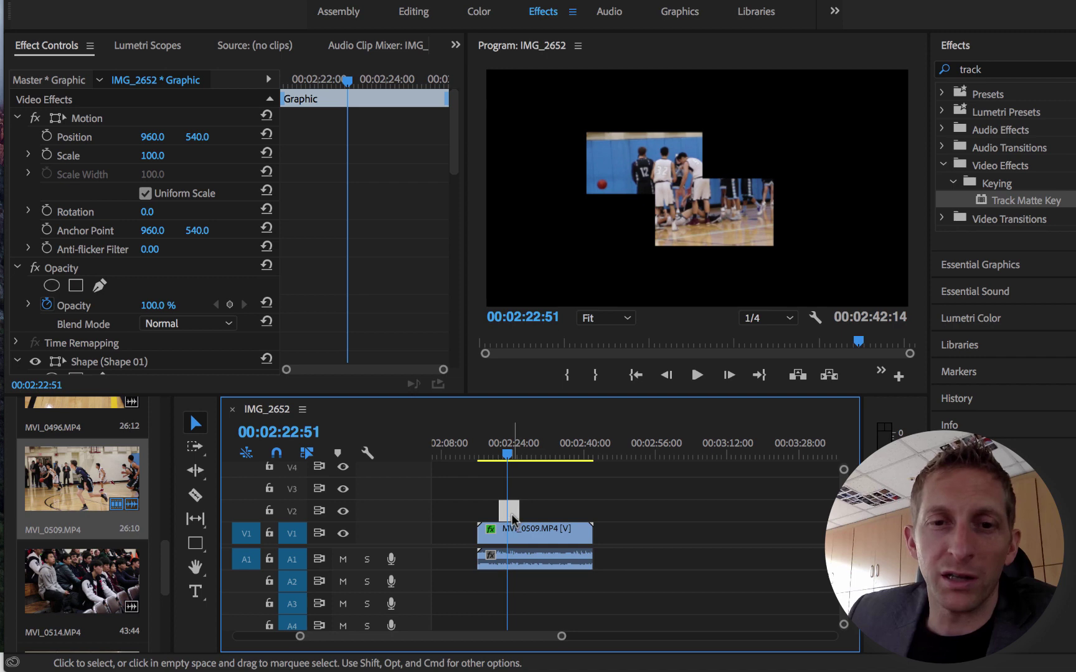
drag(514, 511, 494, 509)
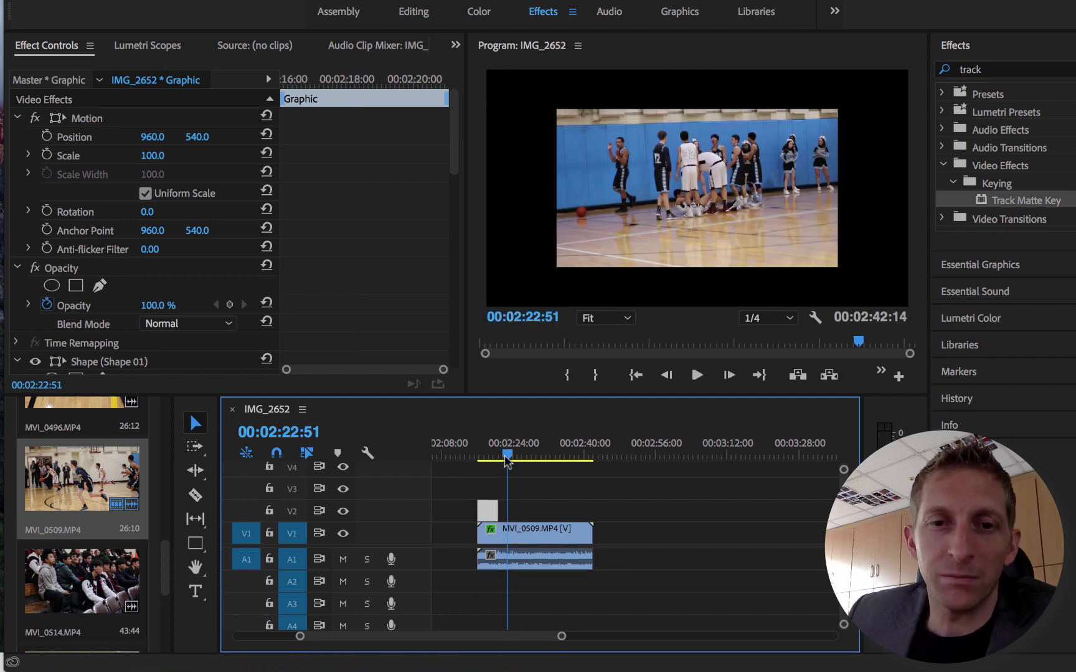
drag(480, 457, 483, 464)
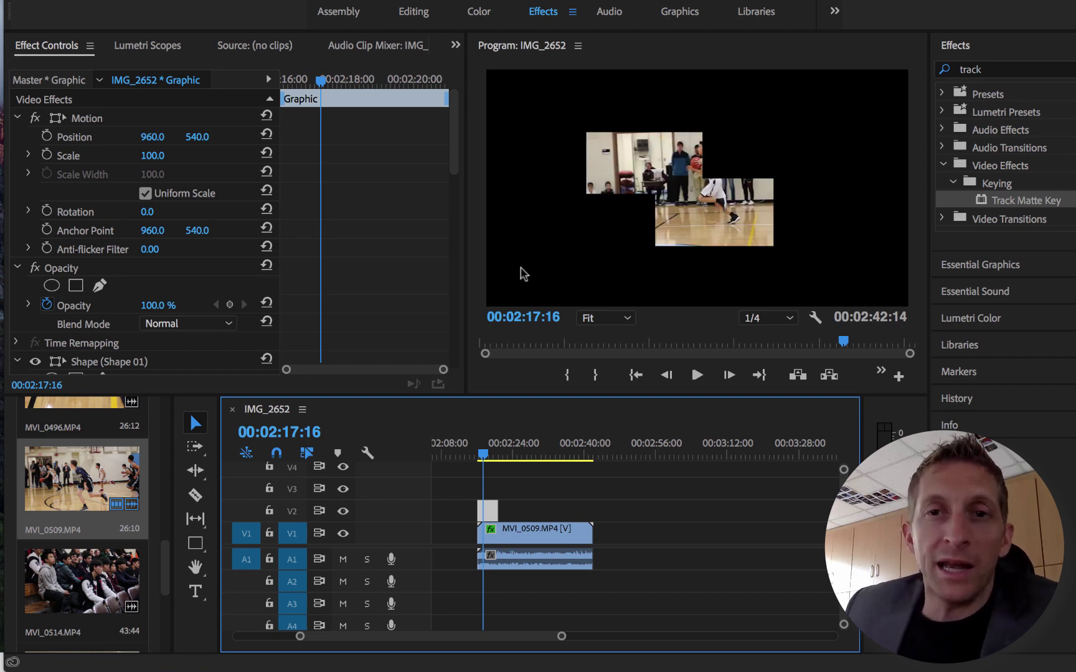
Step: Enlarge the upper rectangle and set the graphic's Position to 1011.0, 540.0
click(633, 170)
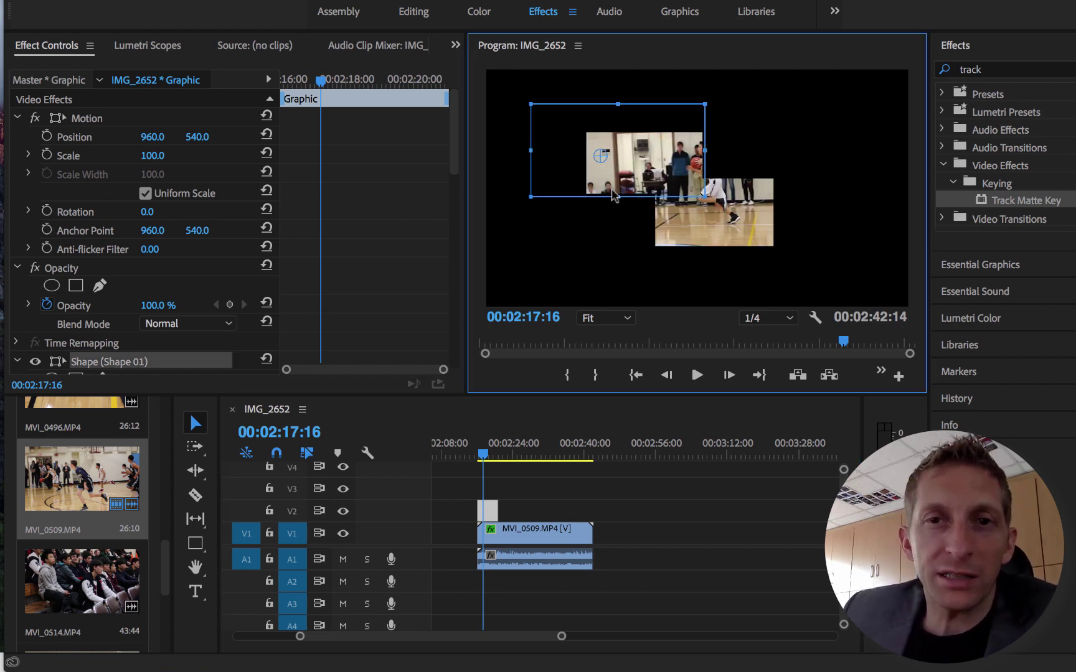
mouse_move(534, 119)
mouse_down()
mouse_move(487, 87)
mouse_move(551, 111)
mouse_up()
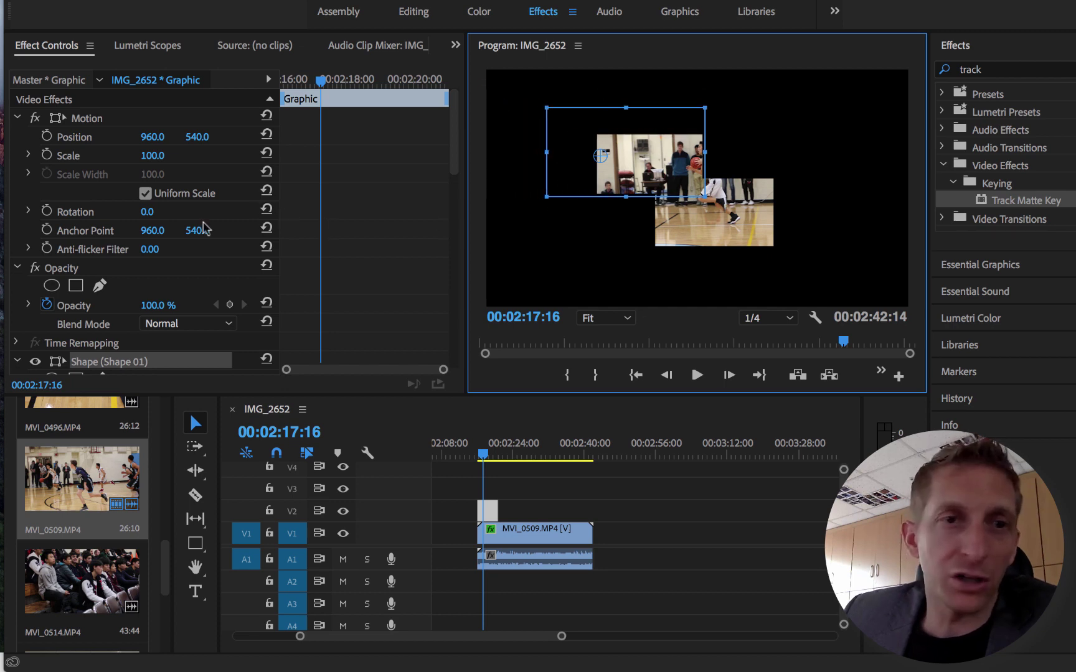
drag(152, 136, 184, 137)
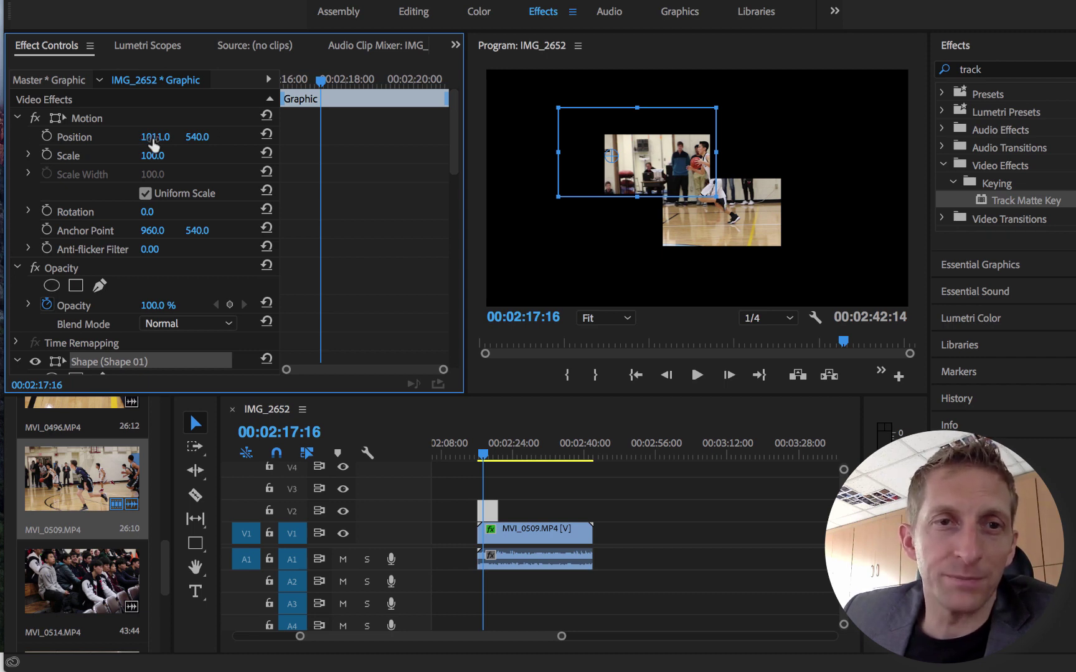
Step: Keyframe the shape's Position X from 316 at the left edge back into frame, then preview it
mouse_move(153, 137)
mouse_down()
mouse_move(3, 137)
mouse_move(172, 137)
mouse_up()
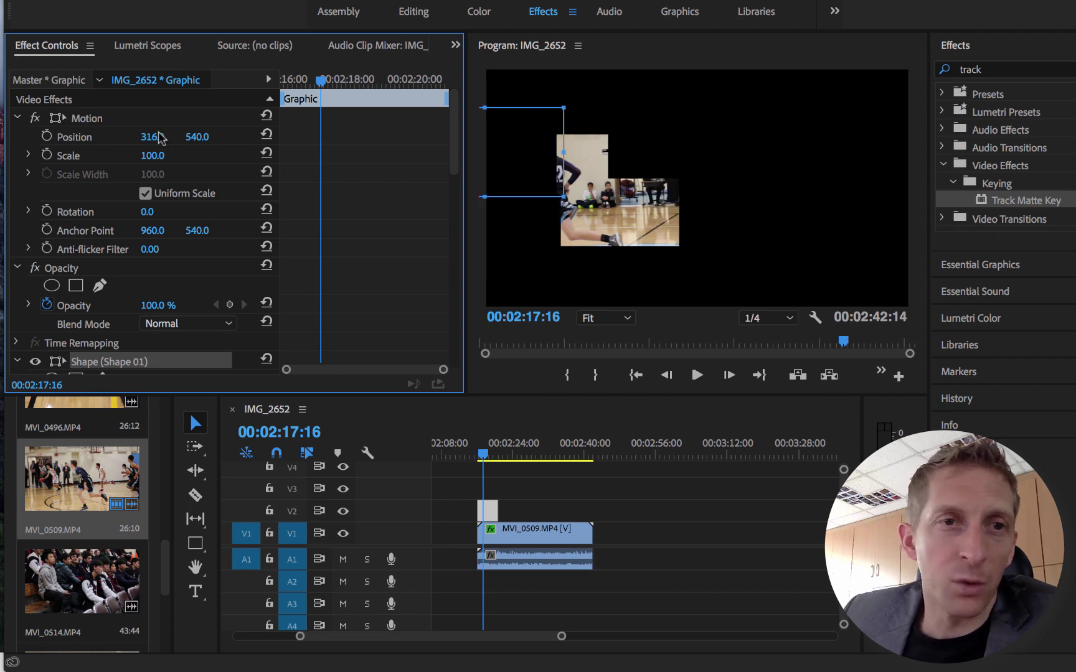
click(47, 136)
key(space)
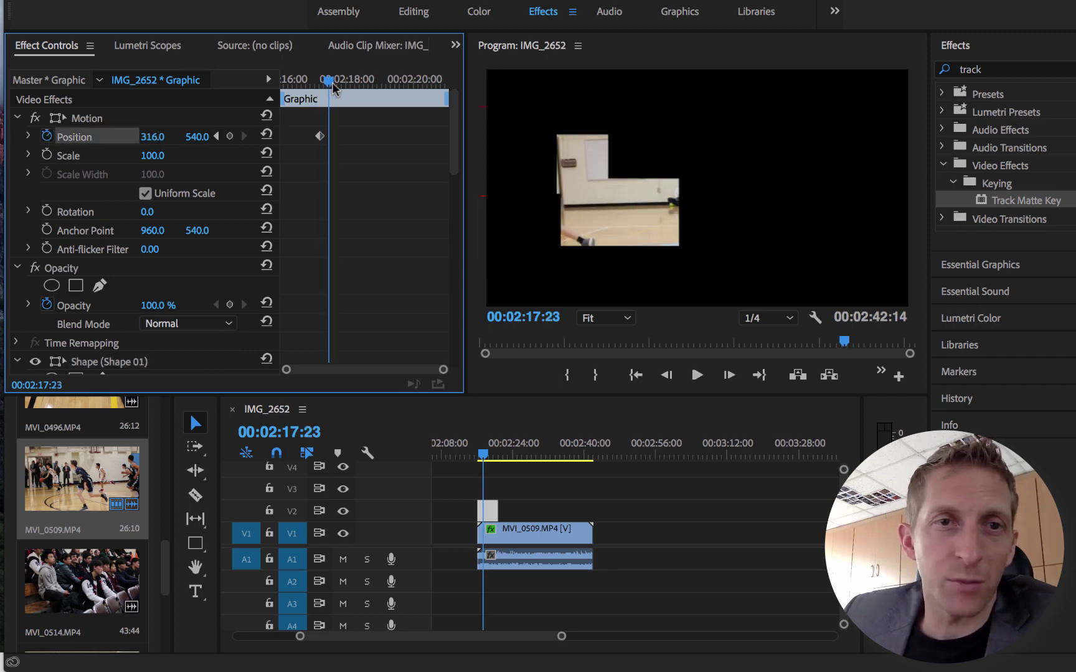
drag(152, 137, 541, 137)
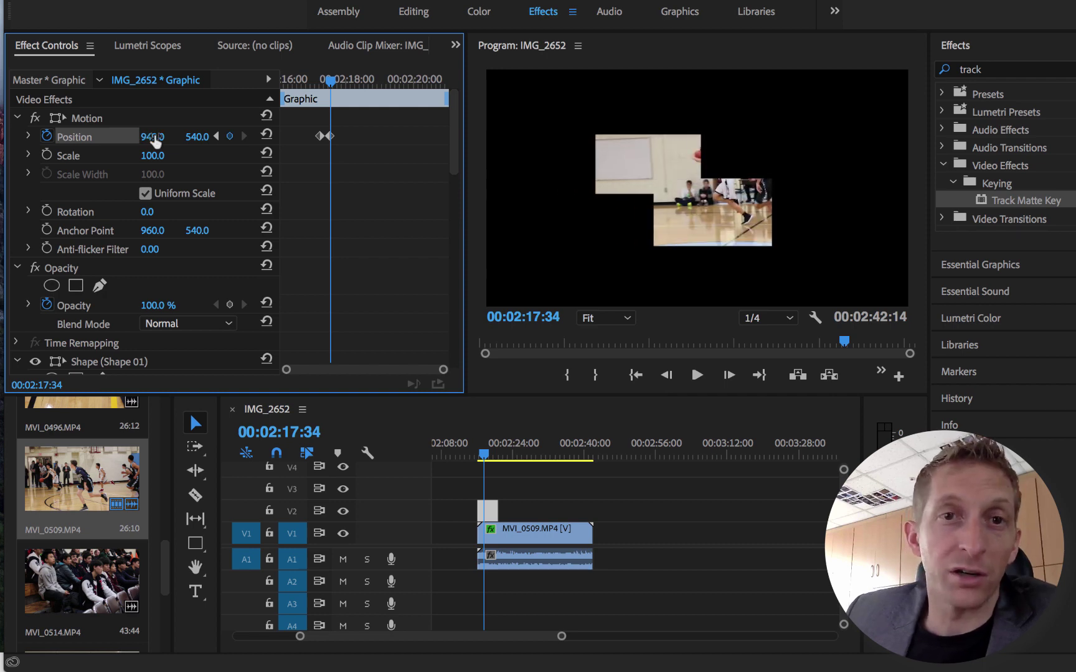
drag(333, 84, 324, 85)
key(space)
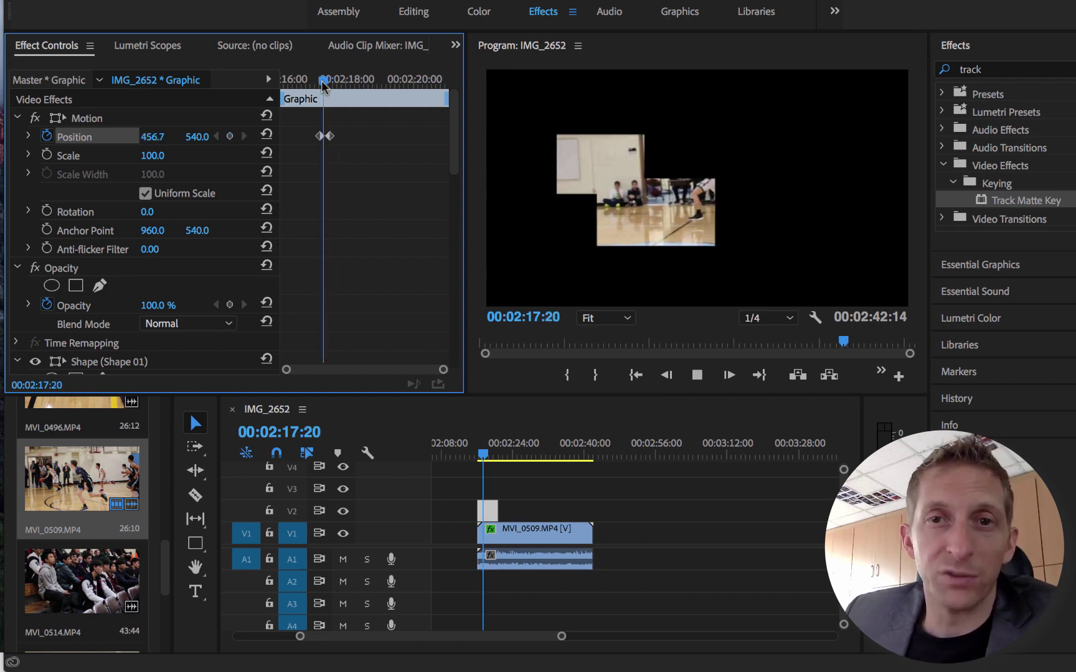
key(space)
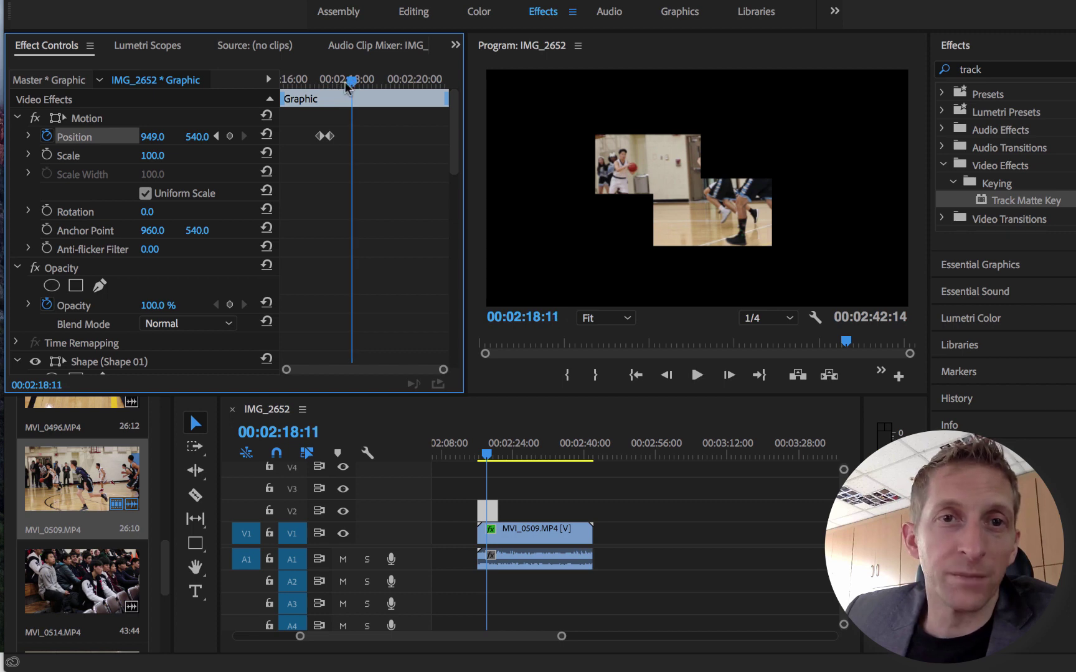
drag(347, 87, 322, 88)
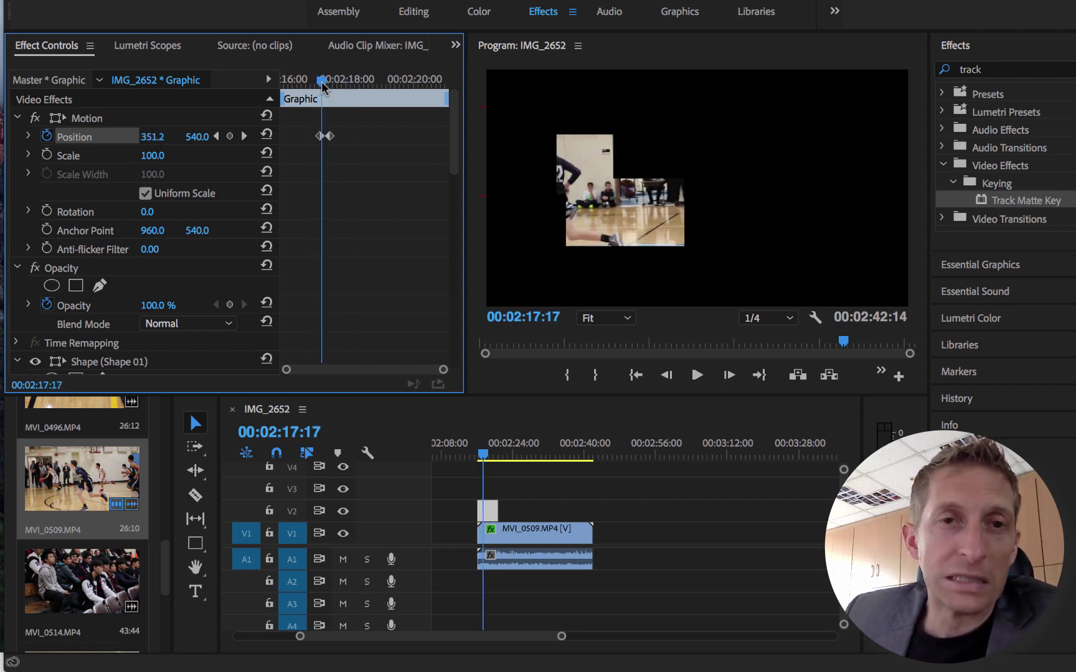
Step: Keyframe the shape's Scale from 100 to 141 and play back the slide-and-grow animation
click(47, 155)
drag(322, 84, 330, 85)
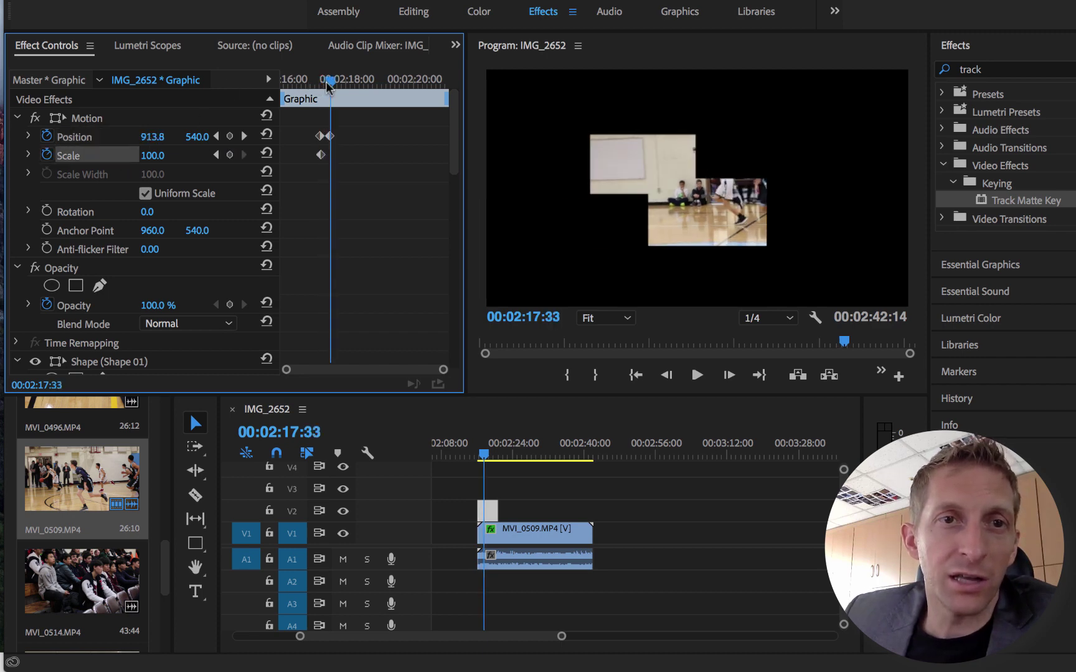
mouse_move(156, 156)
mouse_down()
mouse_move(193, 156)
mouse_move(164, 157)
mouse_up()
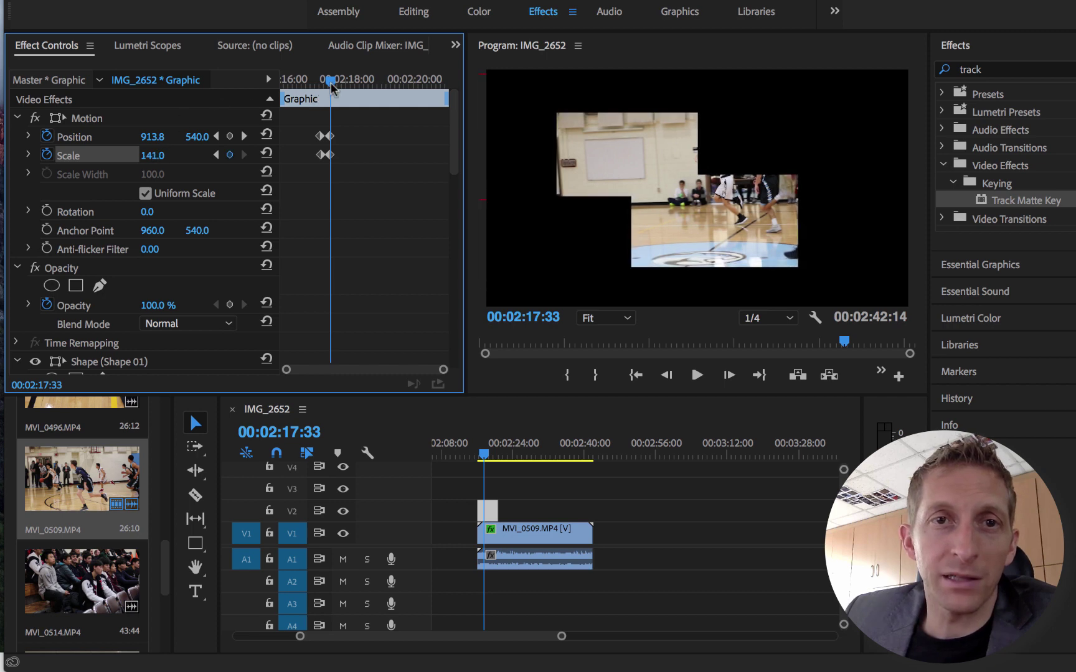
drag(332, 85, 314, 86)
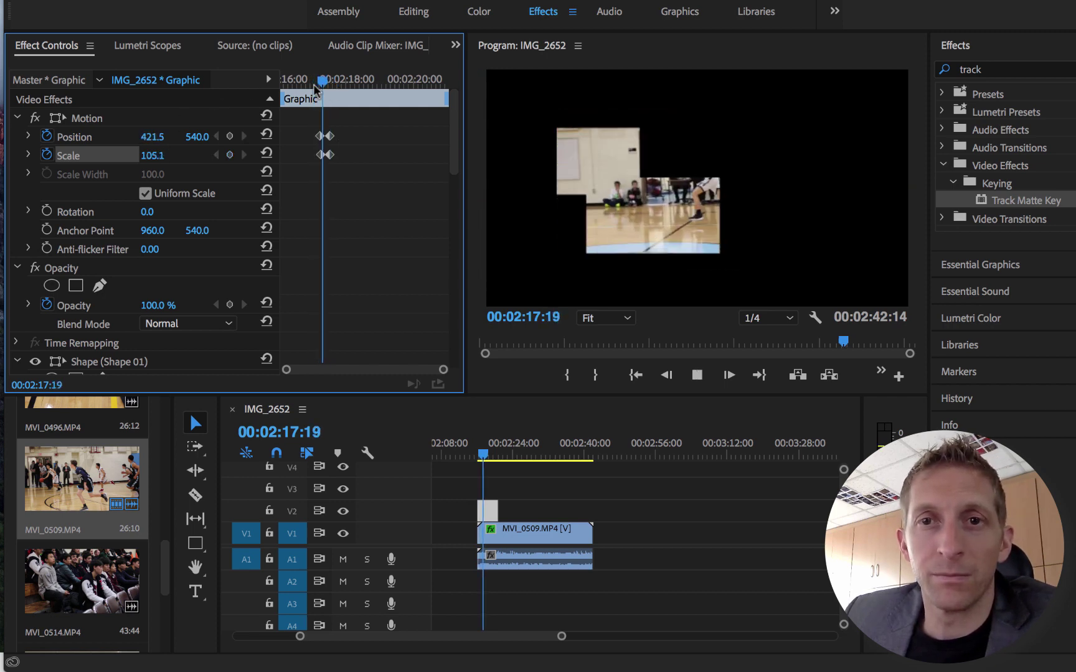
key(space)
Step: Keyframe the upper rectangle's Position starting at 535.6, 393.8, then slide it right
scroll(315, 187, down, 5)
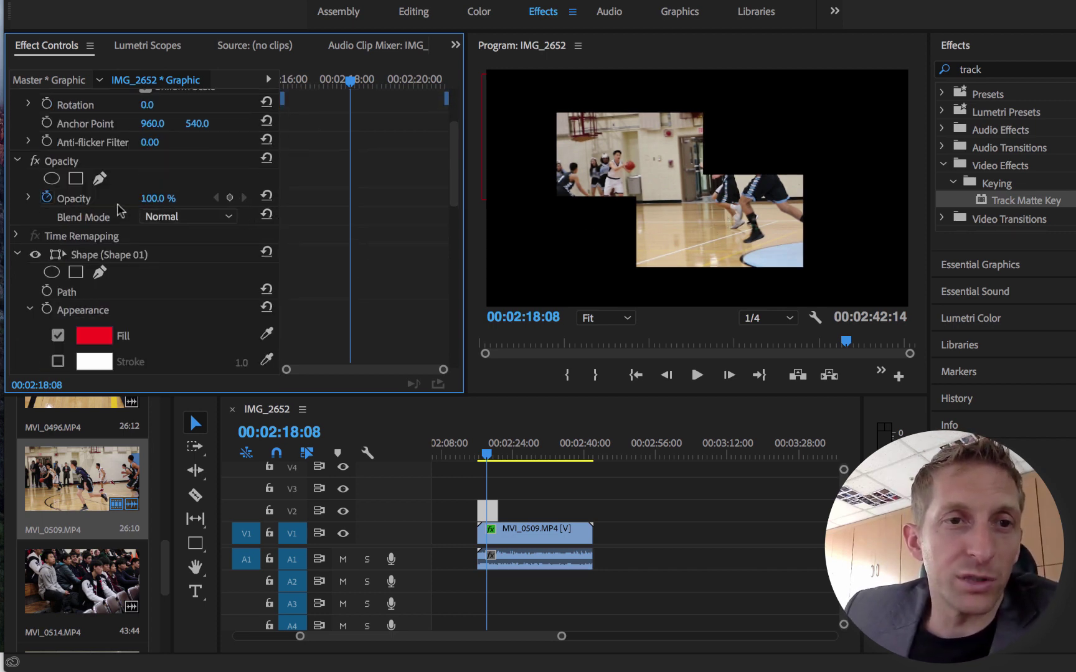
scroll(119, 211, down, 3)
scroll(142, 219, down, 10)
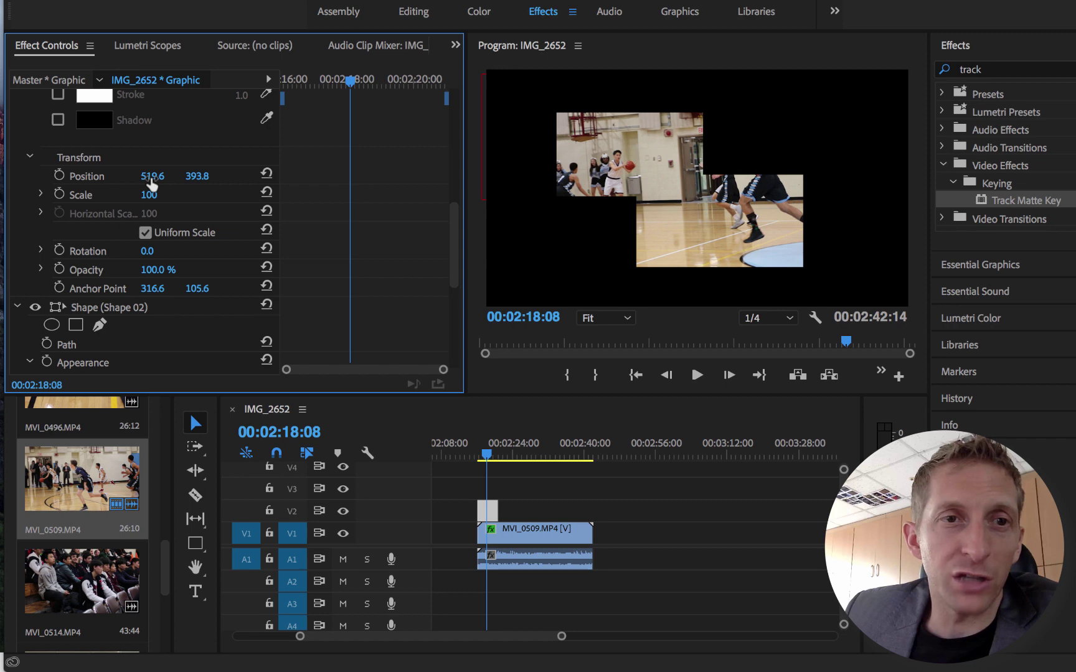
drag(153, 177, 160, 177)
click(60, 175)
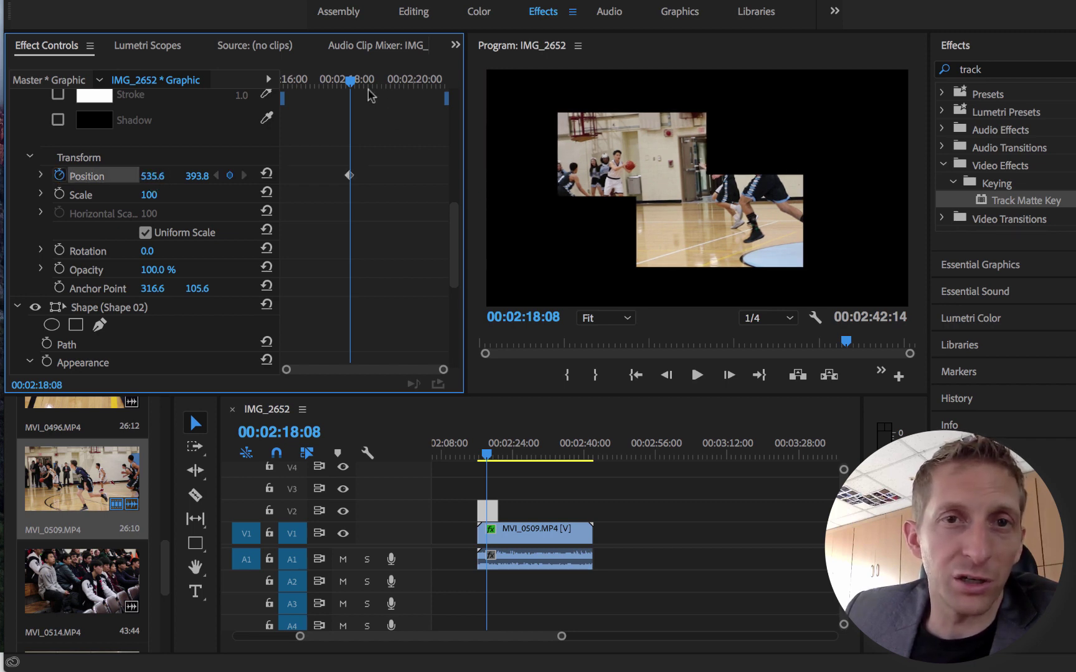
drag(352, 86, 364, 86)
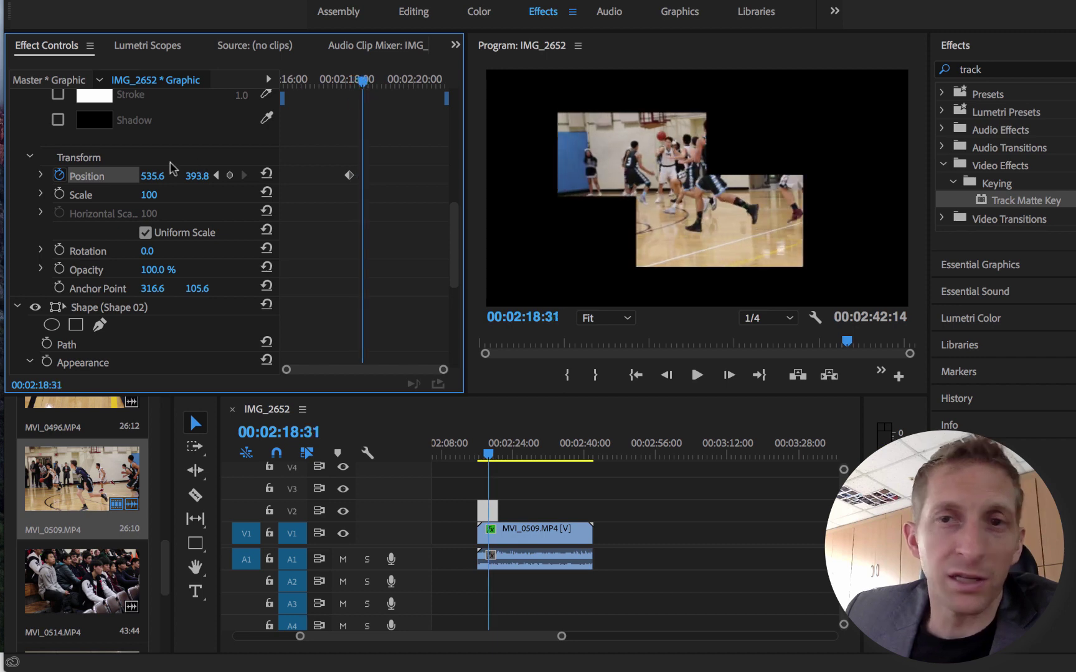
drag(153, 177, 390, 176)
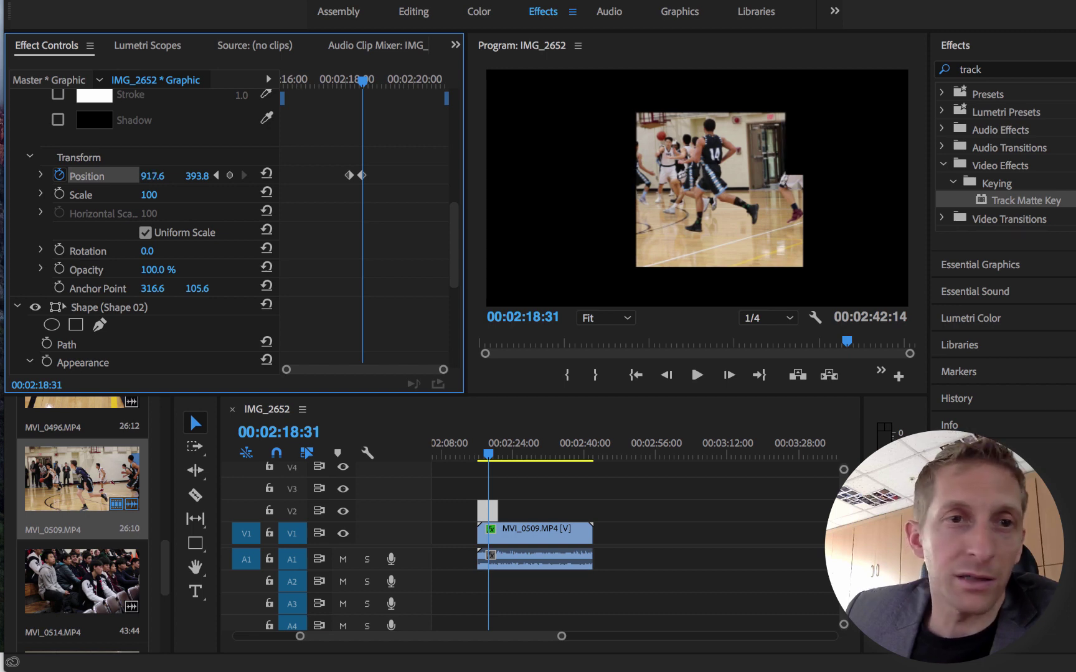
Step: End its Position at 917.6, 416.8, scale it to 139, and play the animation
drag(216, 177, 231, 178)
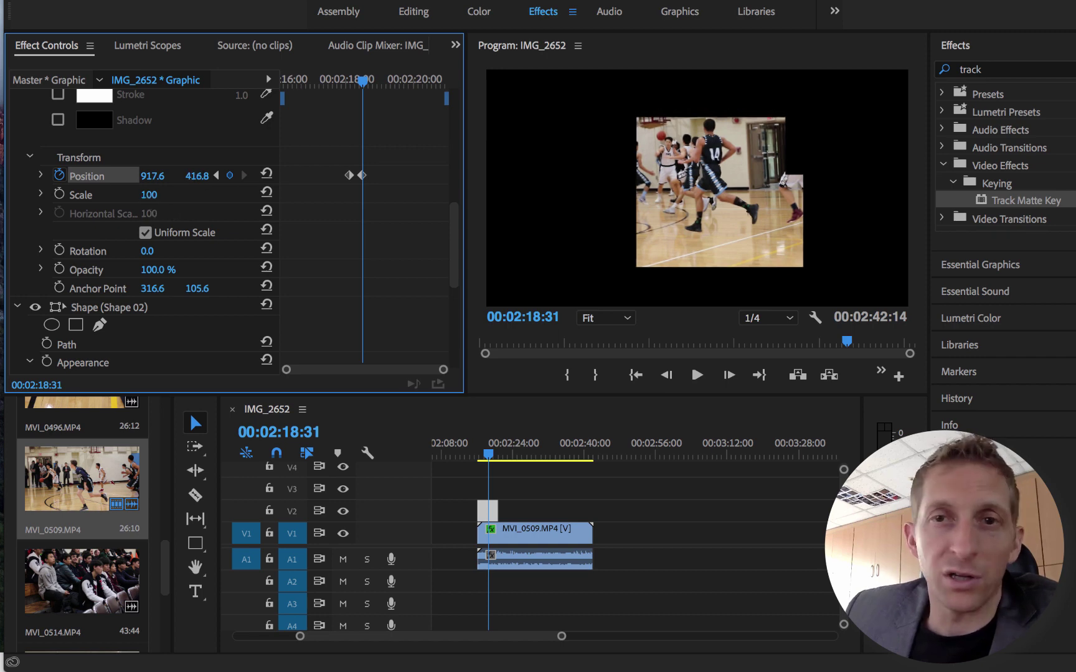
drag(149, 195, 174, 195)
drag(366, 86, 335, 90)
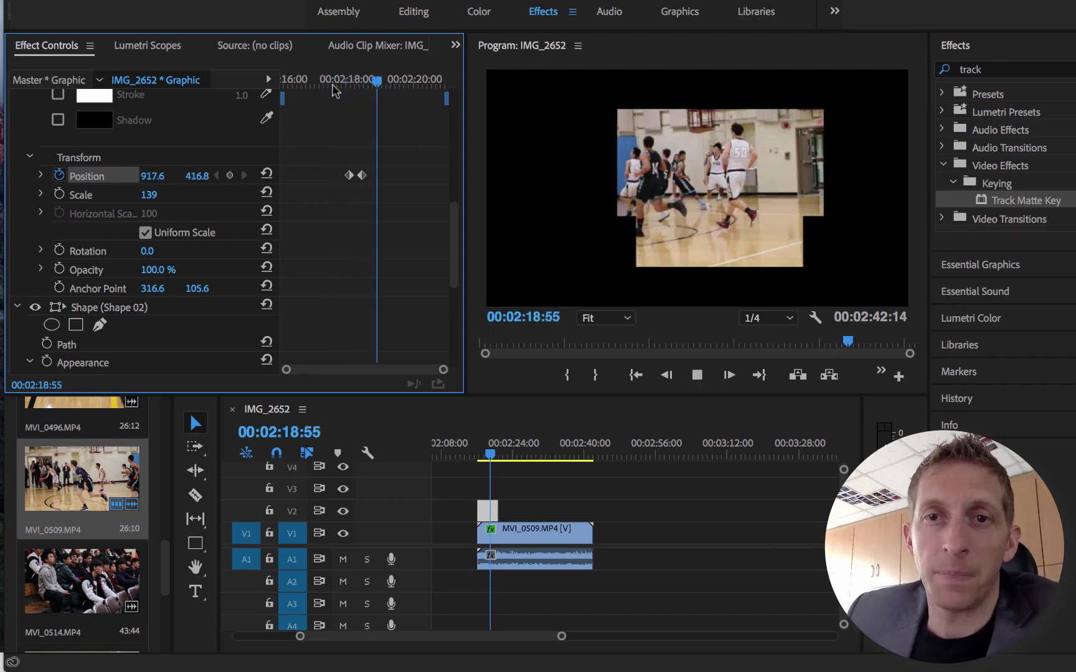
key(space)
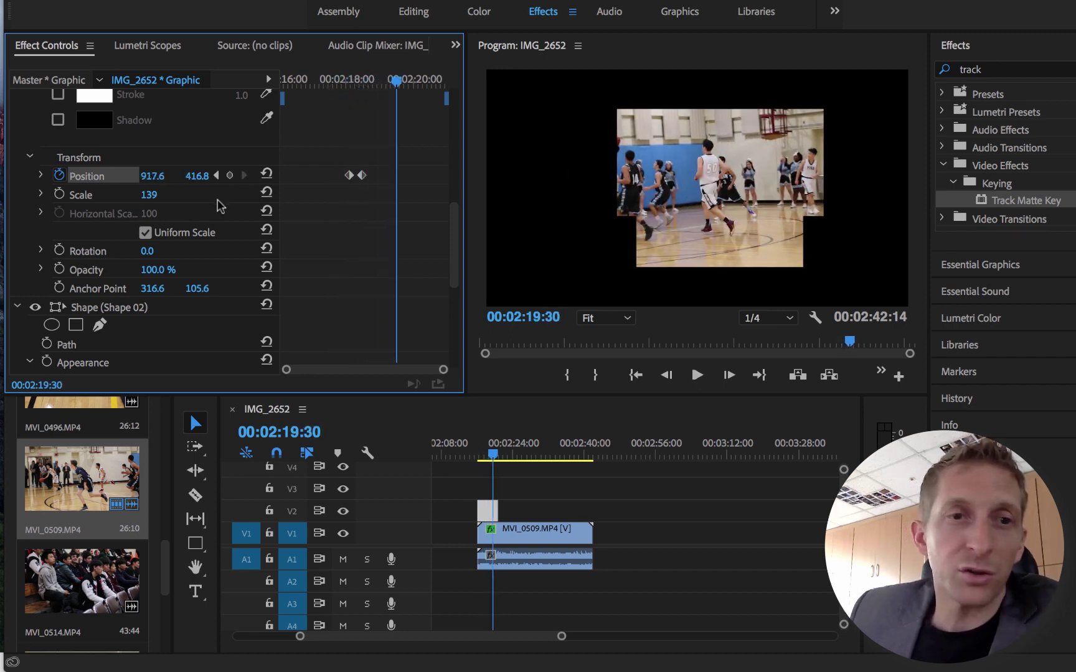